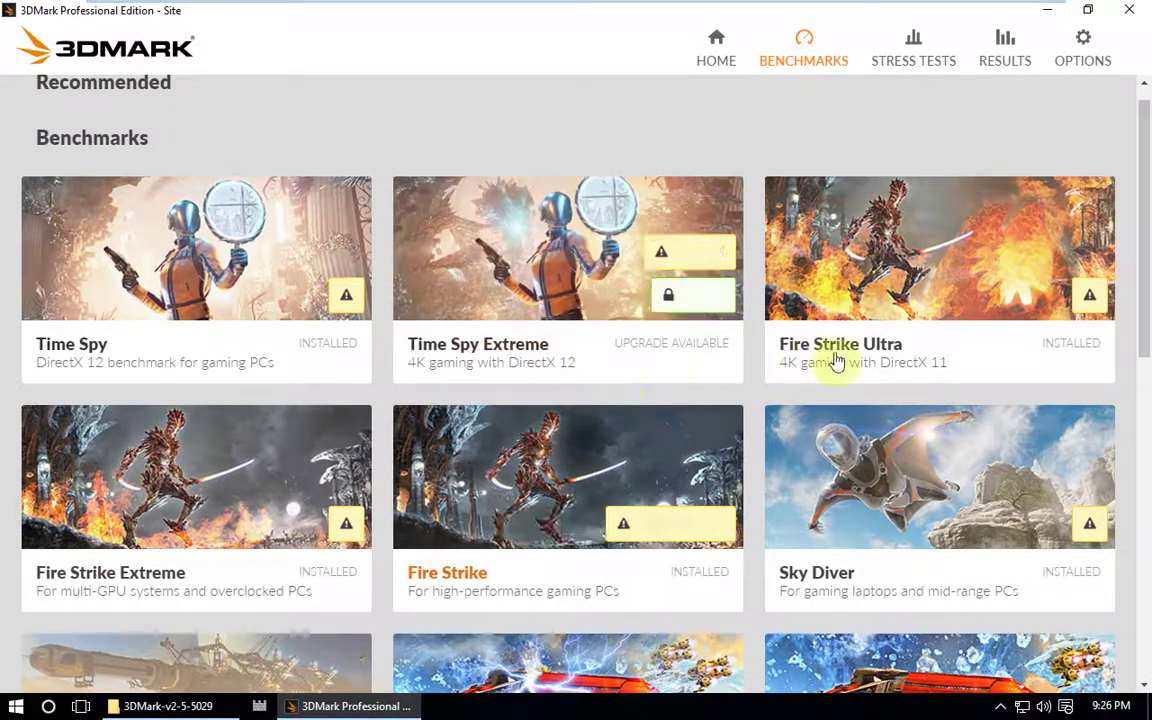
Look through the available benchmarks and the Fire Strike Stress Test page, and close 3DMark.
{"action": "scroll", "coordinate": [513, 466], "scroll_direction": "down", "scroll_amount": 3}
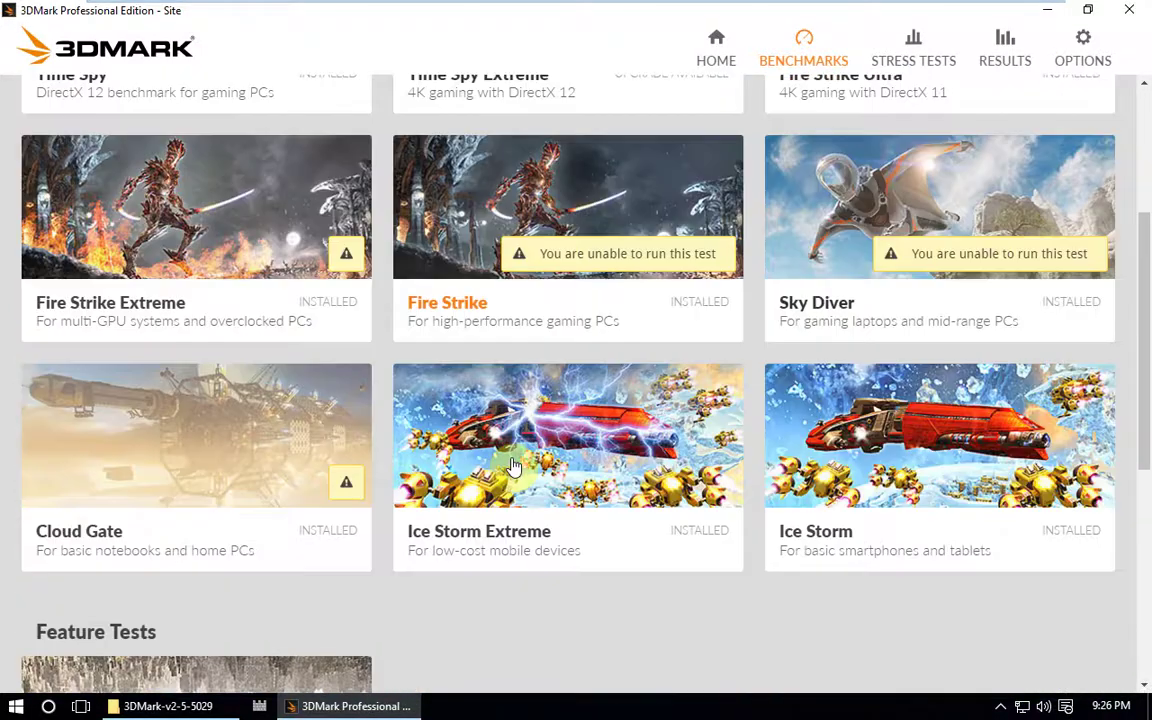
{"action": "scroll", "coordinate": [513, 466], "scroll_direction": "down", "scroll_amount": 1}
{"action": "scroll", "coordinate": [553, 583], "scroll_direction": "up", "scroll_amount": 1}
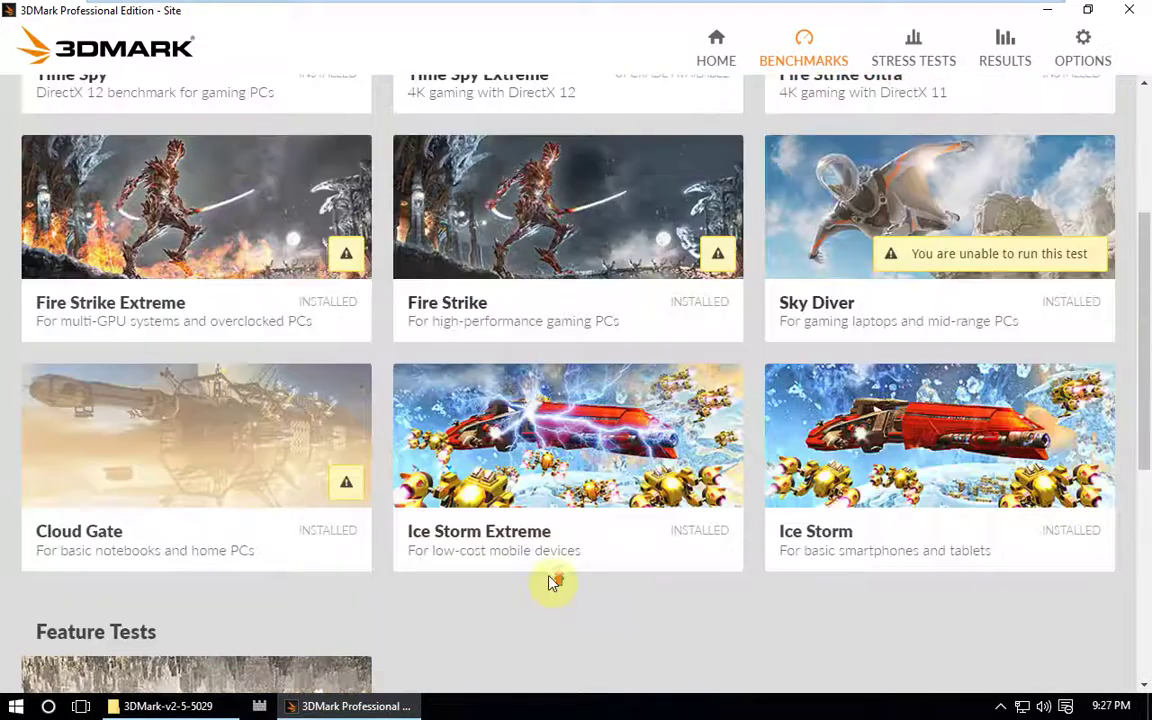
{"action": "scroll", "coordinate": [553, 583], "scroll_direction": "up", "scroll_amount": 2}
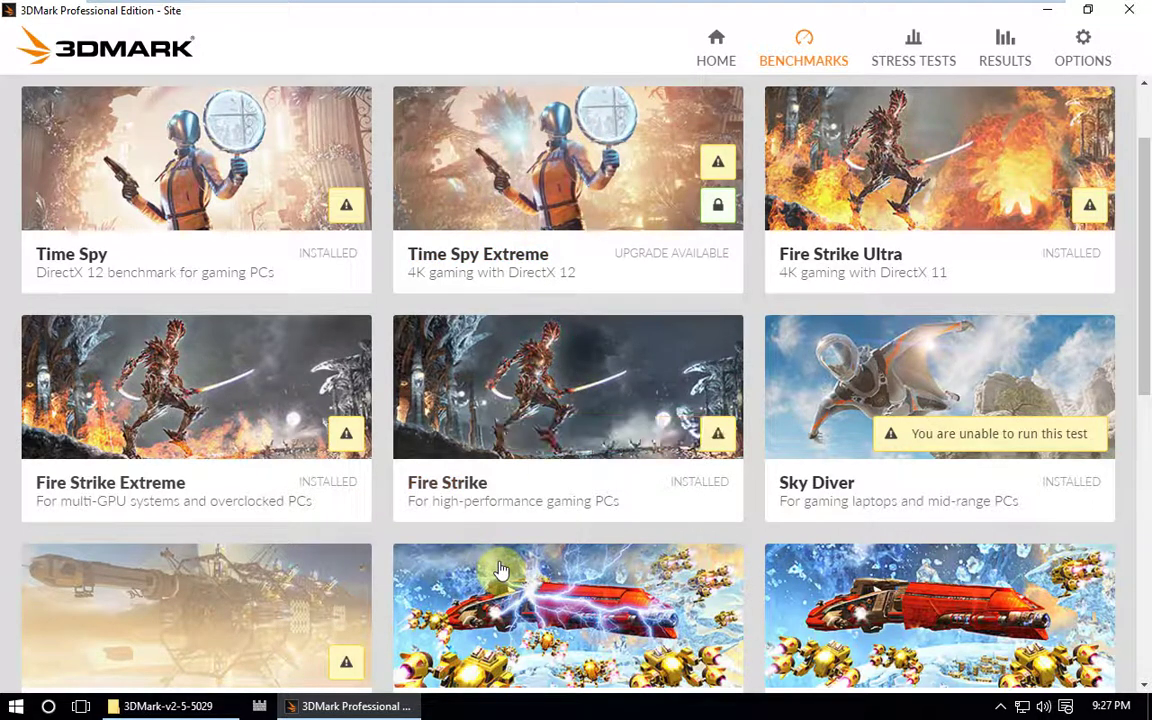
{"action": "scroll", "coordinate": [500, 565], "scroll_direction": "up", "scroll_amount": 2}
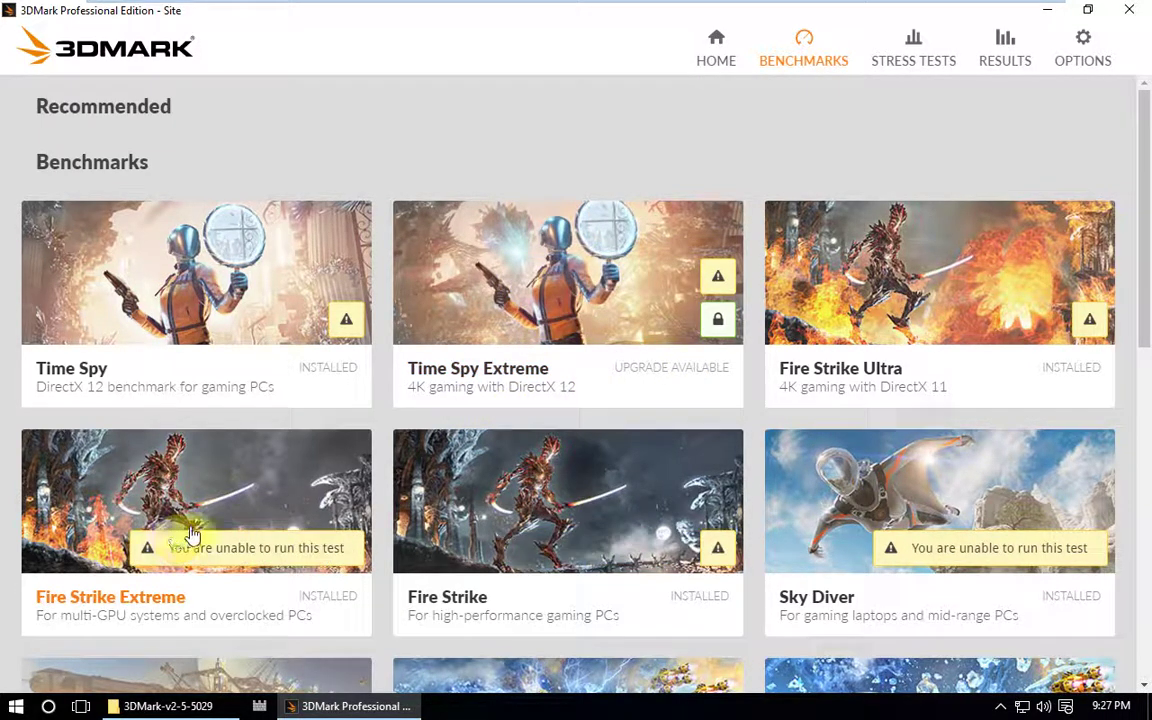
{"action": "left_click", "coordinate": [921, 57]}
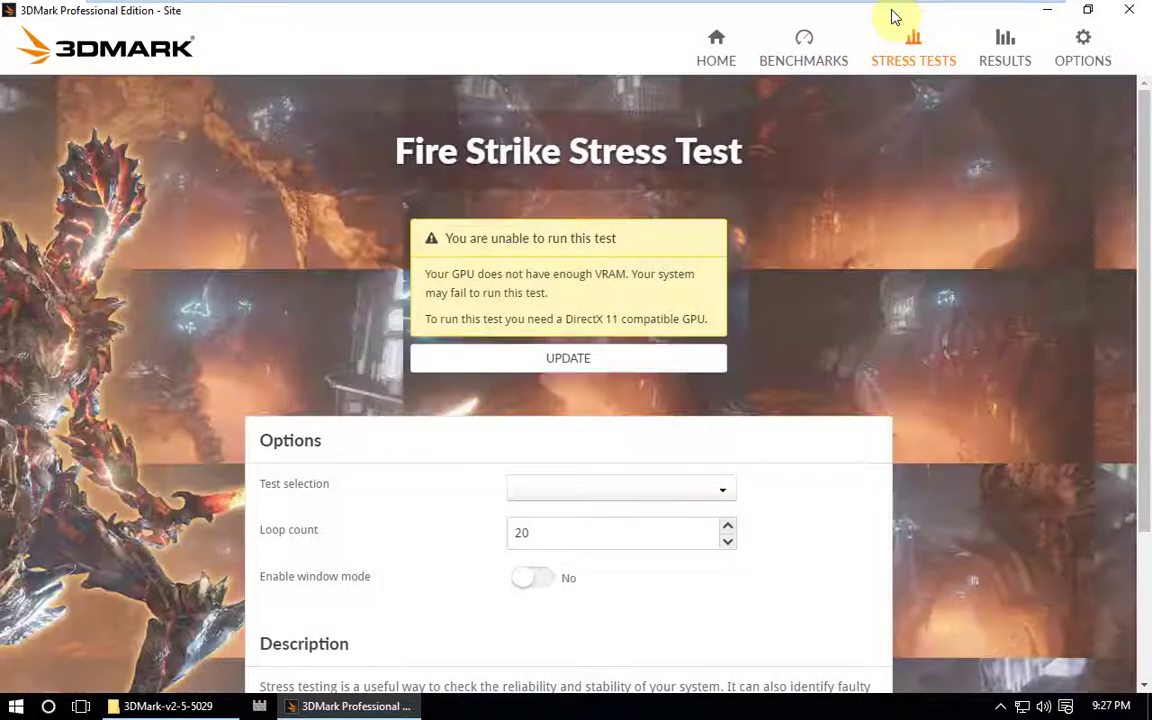
{"action": "left_click", "coordinate": [812, 58]}
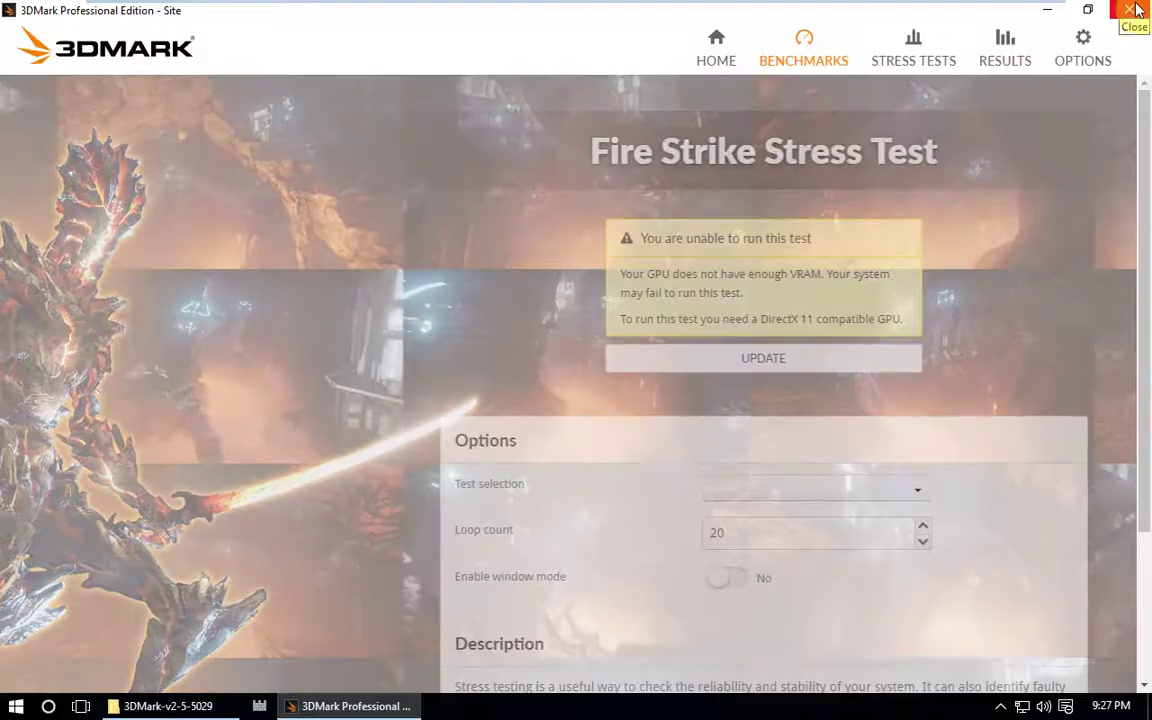
{"action": "left_click", "coordinate": [1134, 10]}
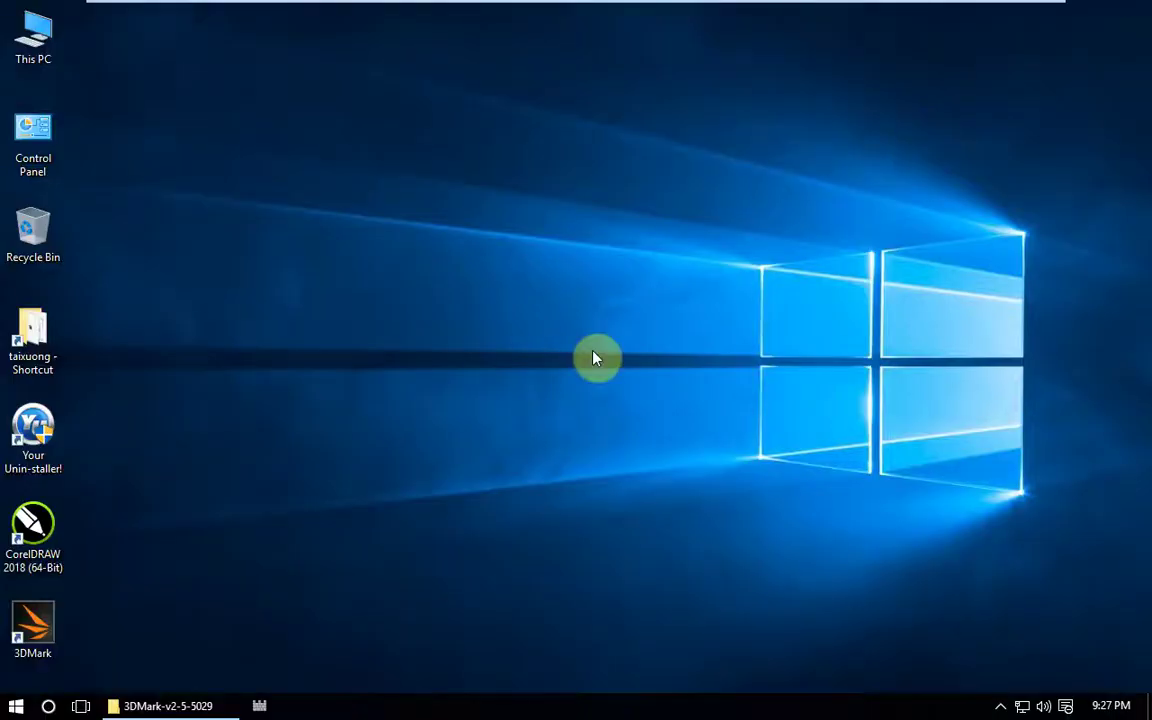
{"action": "right_click", "coordinate": [375, 447]}
{"action": "left_click", "coordinate": [446, 497]}
{"action": "mouse_move", "coordinate": [532, 6]}
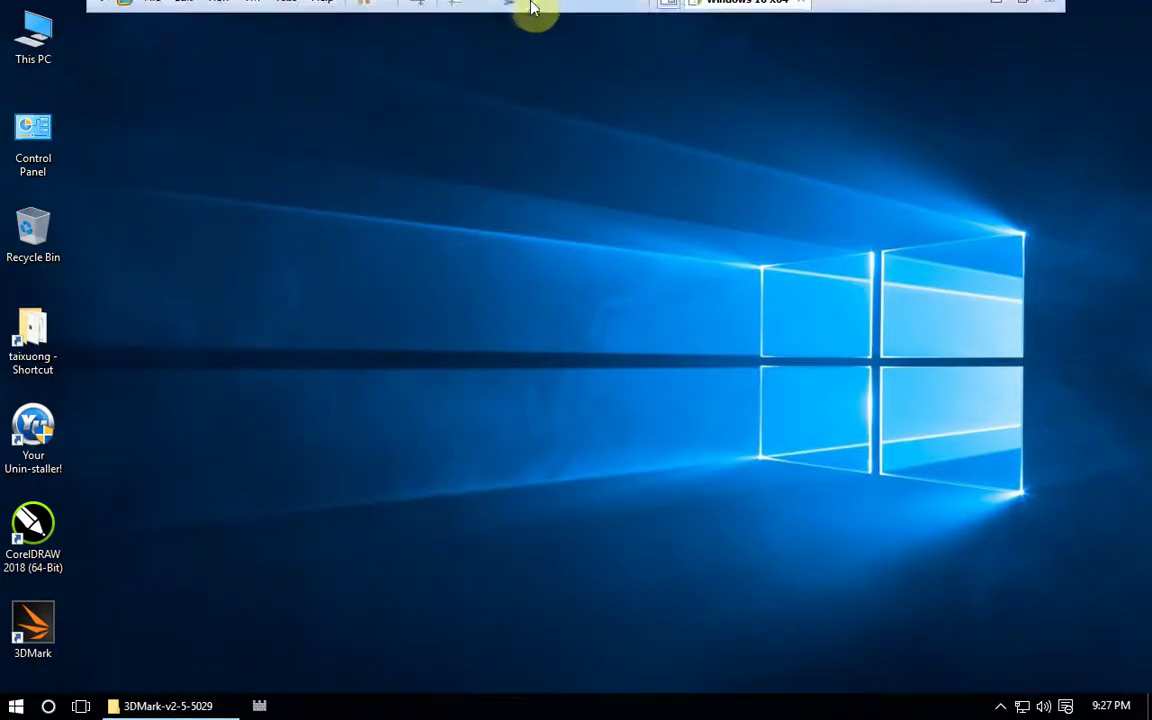
{"action": "left_click", "coordinate": [602, 13]}
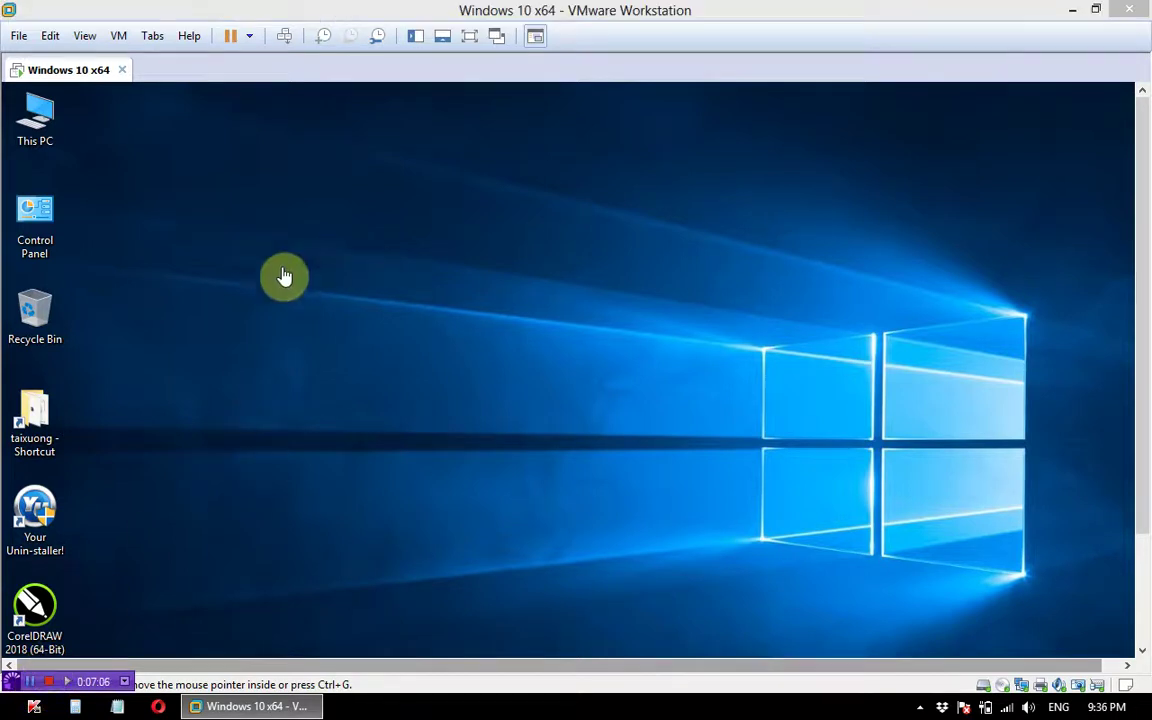
{"action": "left_click", "coordinate": [472, 38]}
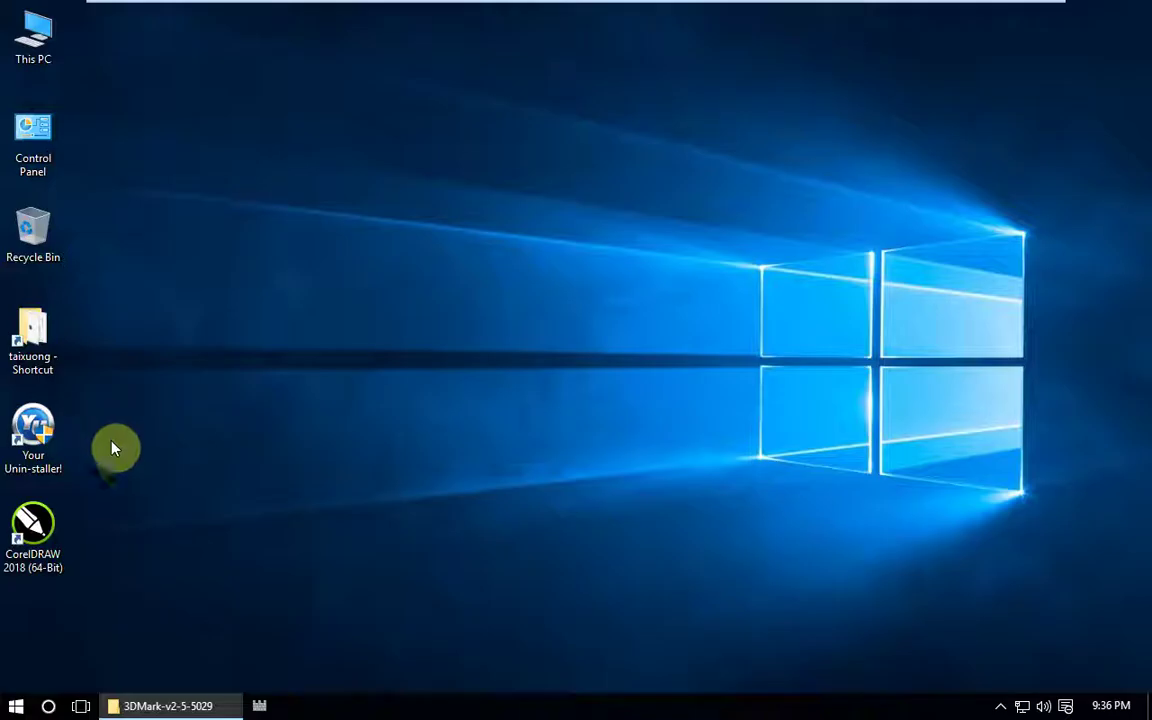
Open the 3DMark-v2-5-5029 folder inside Futuremark 3DMark 2.5.5029 (x64) Multilingual in the taixuong shared folder.
{"action": "double_click", "coordinate": [50, 336]}
{"action": "left_click", "coordinate": [312, 200]}
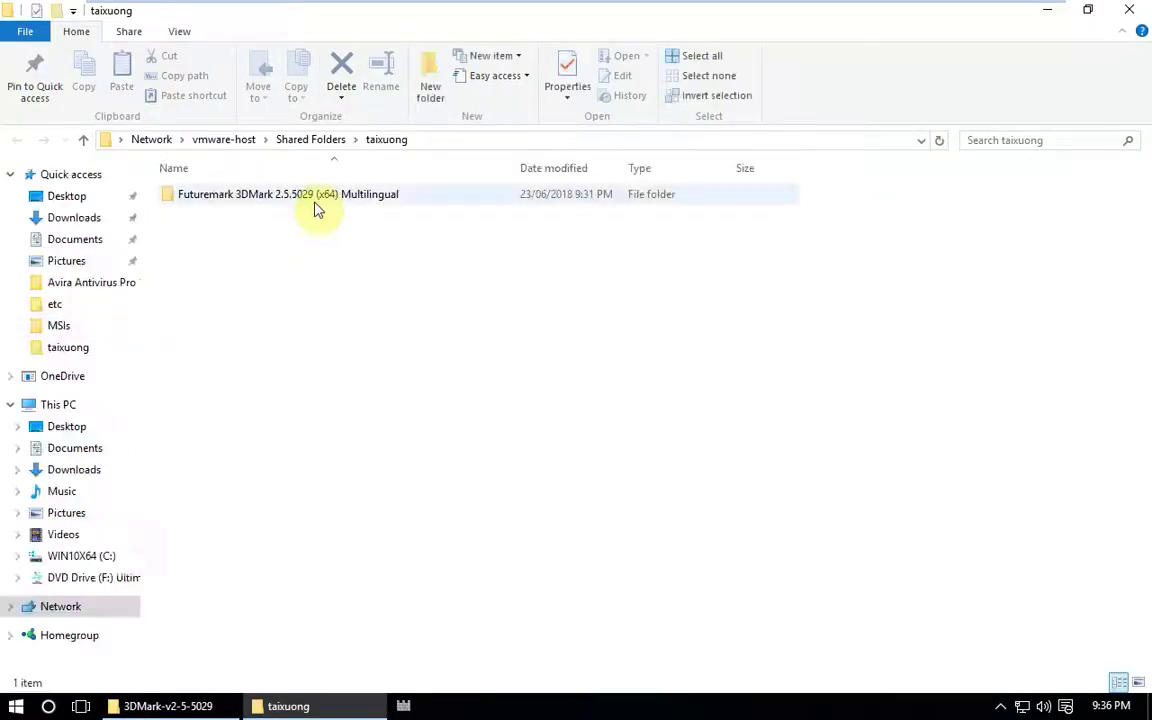
{"action": "double_click", "coordinate": [312, 197]}
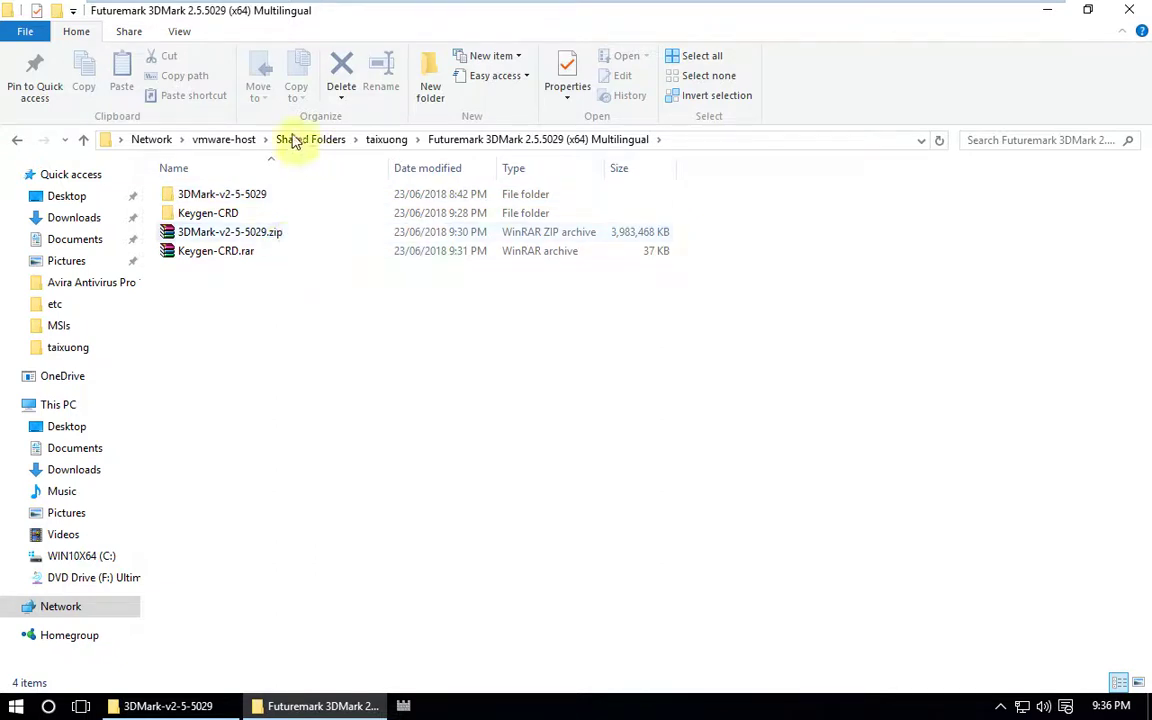
{"action": "left_click", "coordinate": [250, 198]}
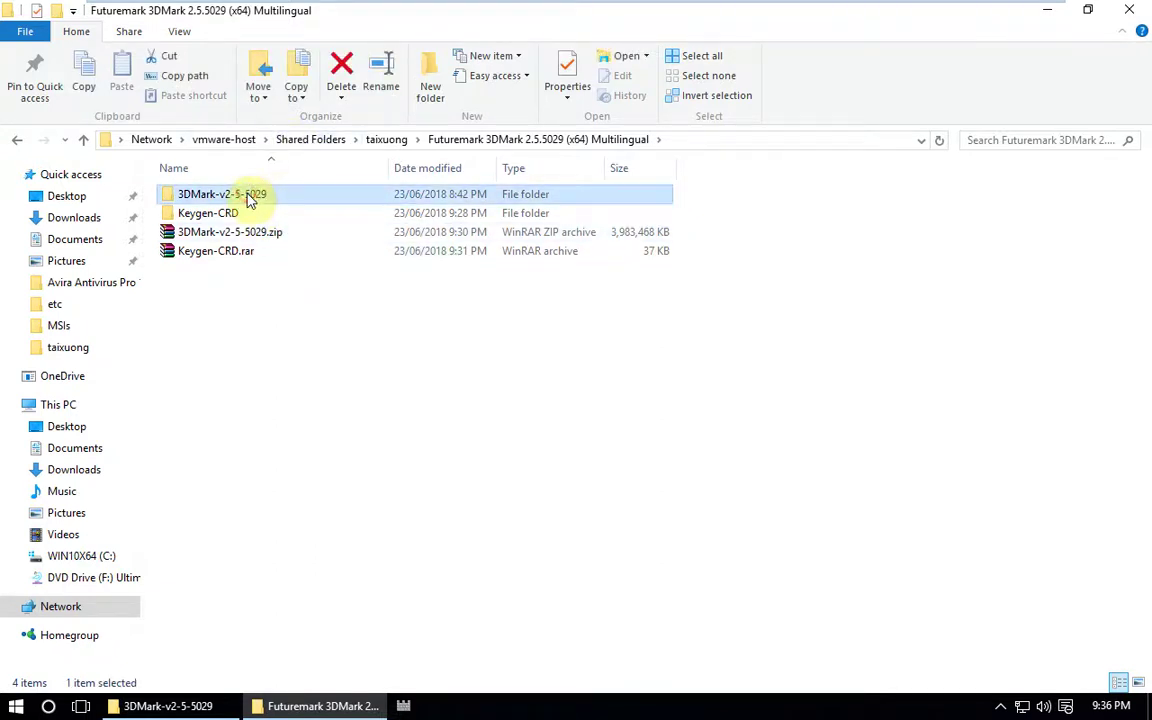
{"action": "left_click", "coordinate": [273, 216]}
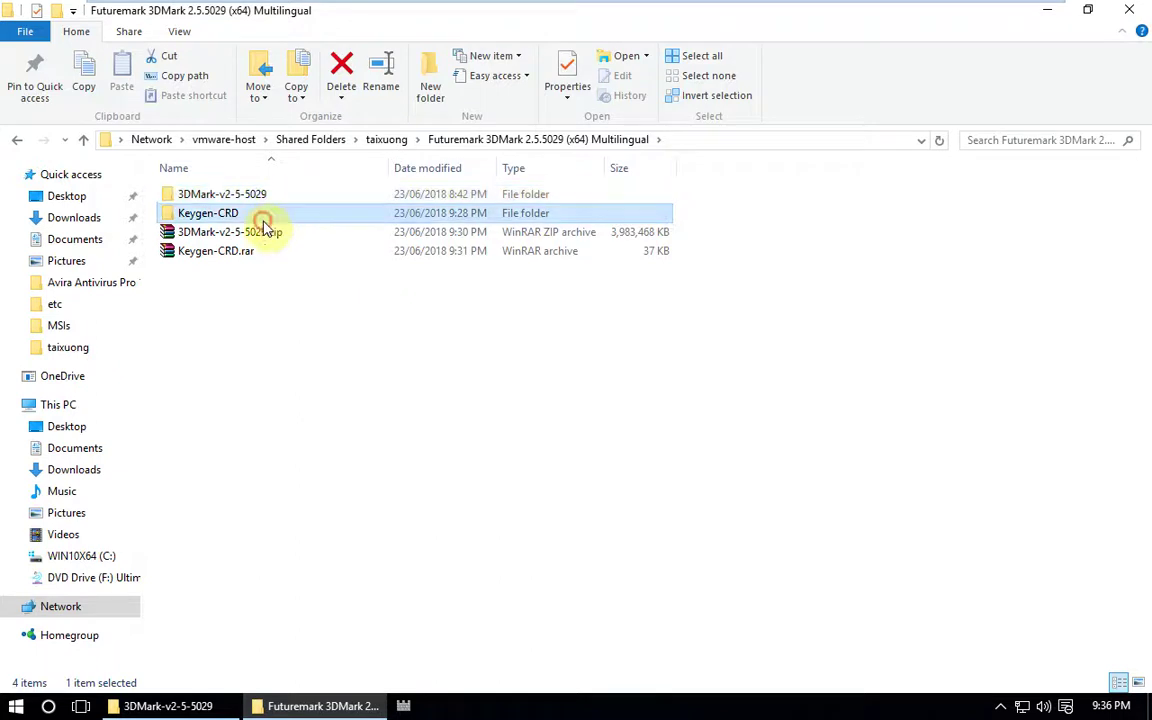
{"action": "left_click", "coordinate": [283, 195]}
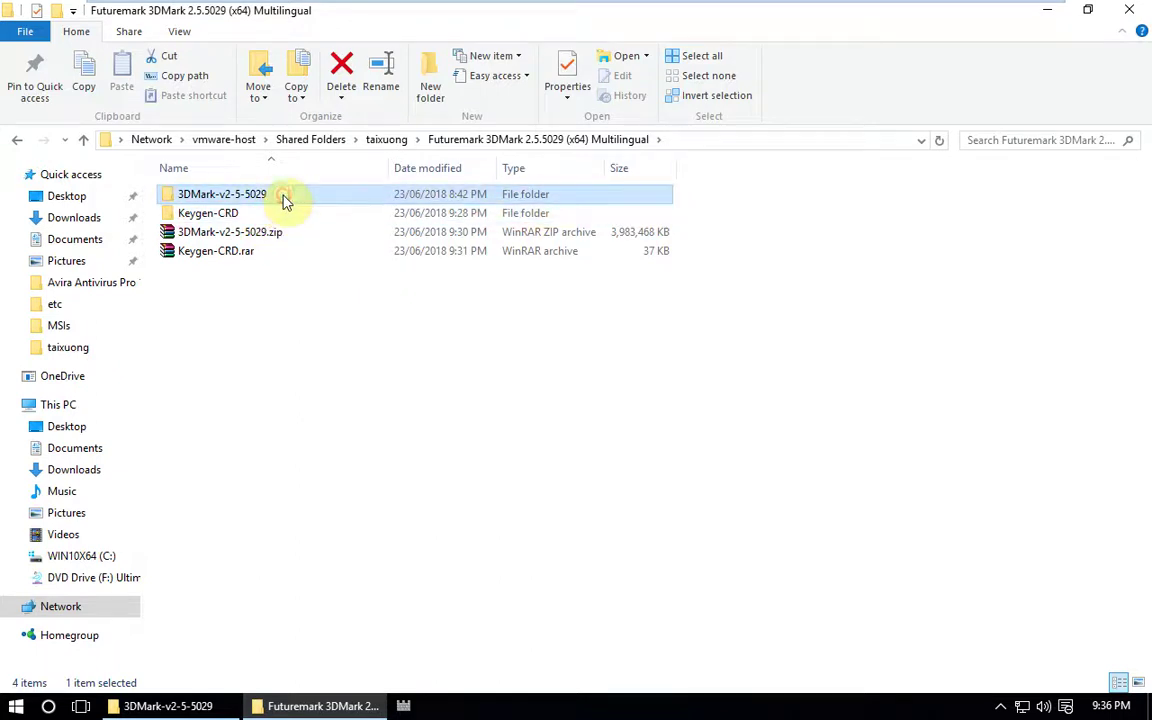
{"action": "double_click", "coordinate": [284, 199]}
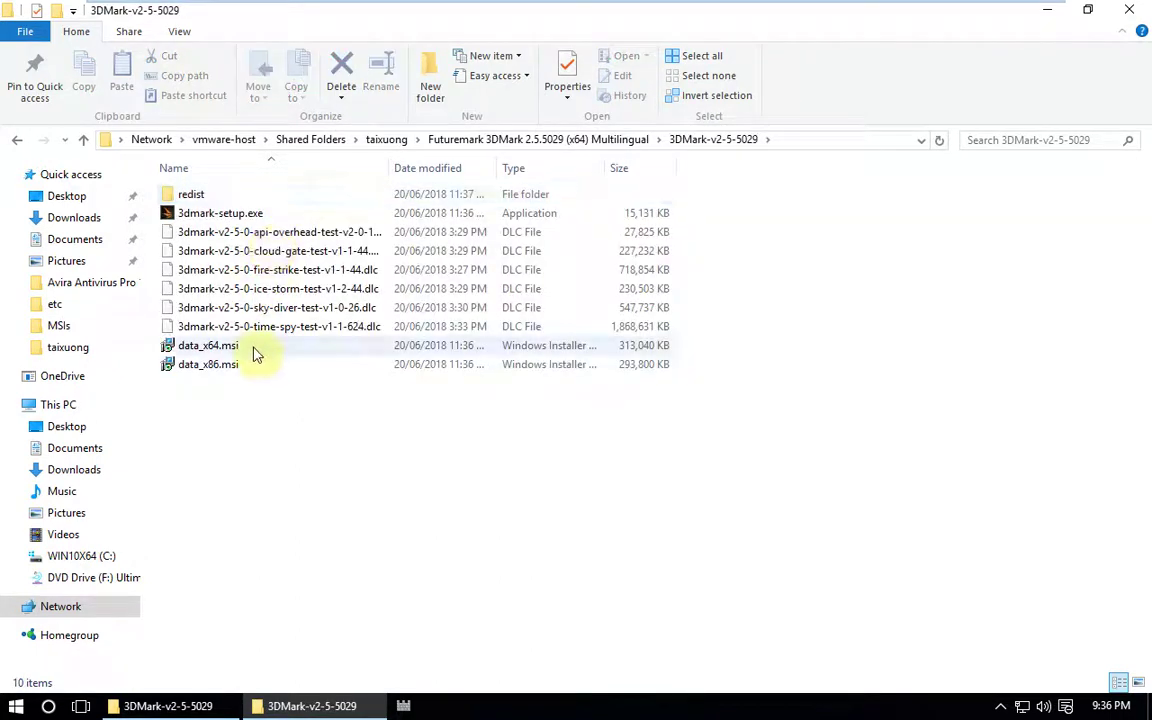
Run 3dmark-setup.exe as administrator, minimize the folder window and ignore the installer's Administrator mode warning.
{"action": "double_click", "coordinate": [266, 215]}
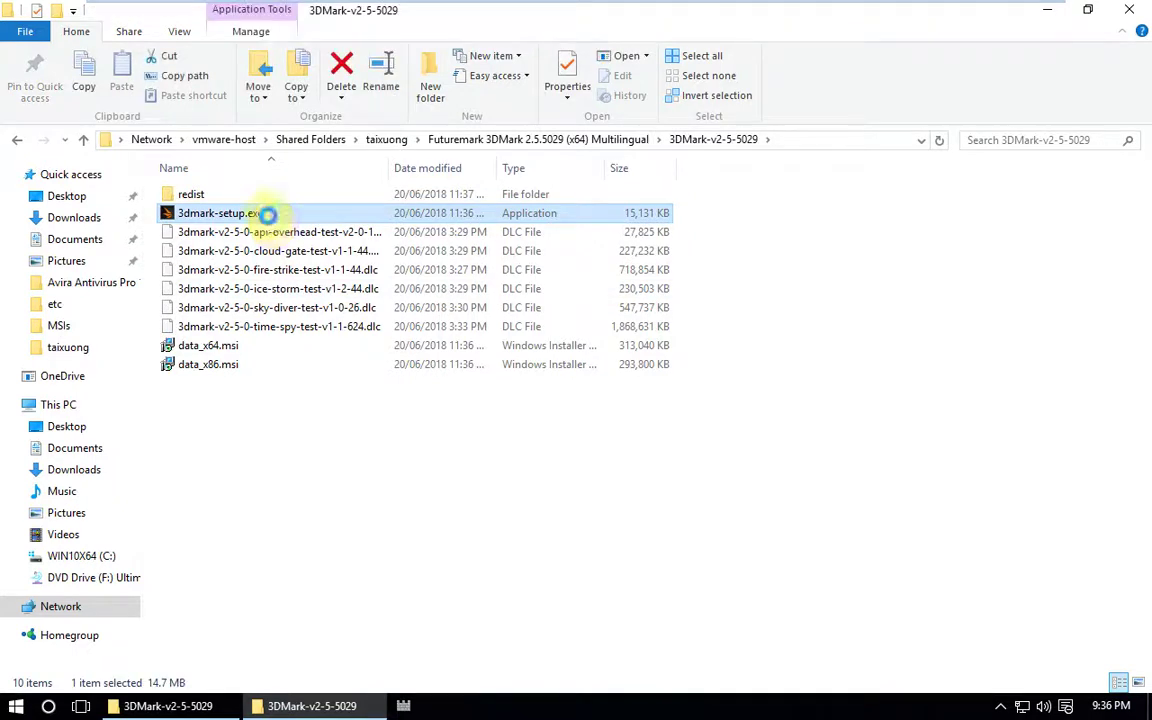
{"action": "right_click", "coordinate": [268, 215]}
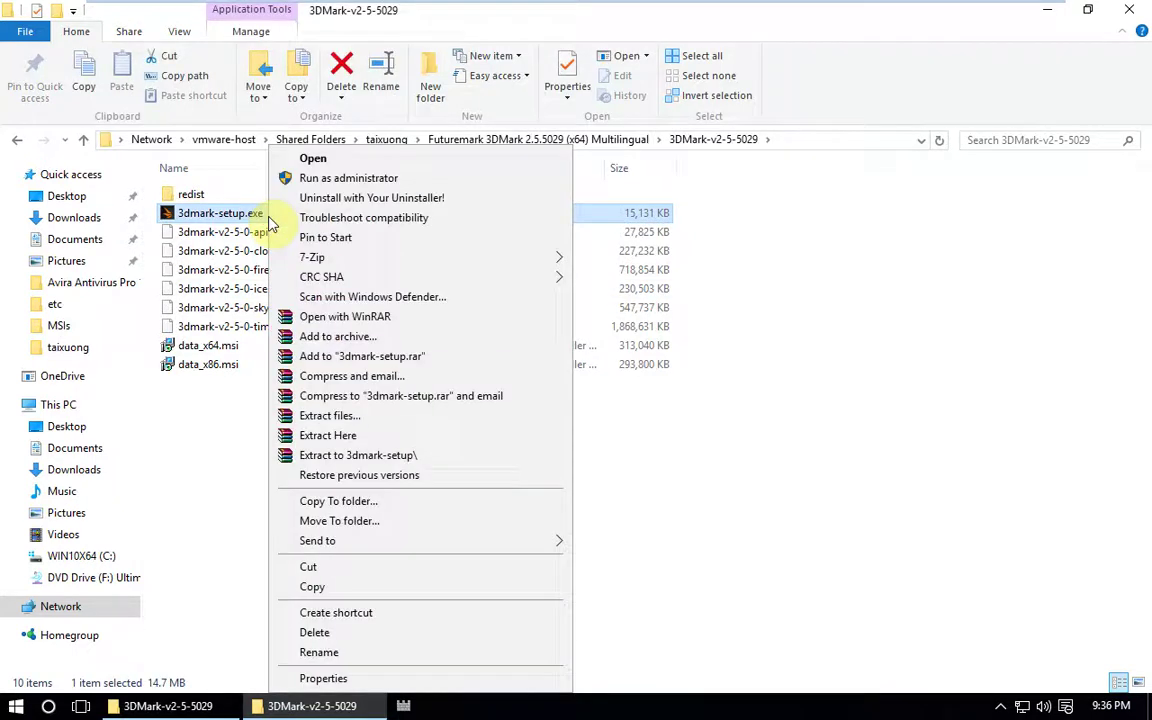
{"action": "left_click", "coordinate": [345, 178]}
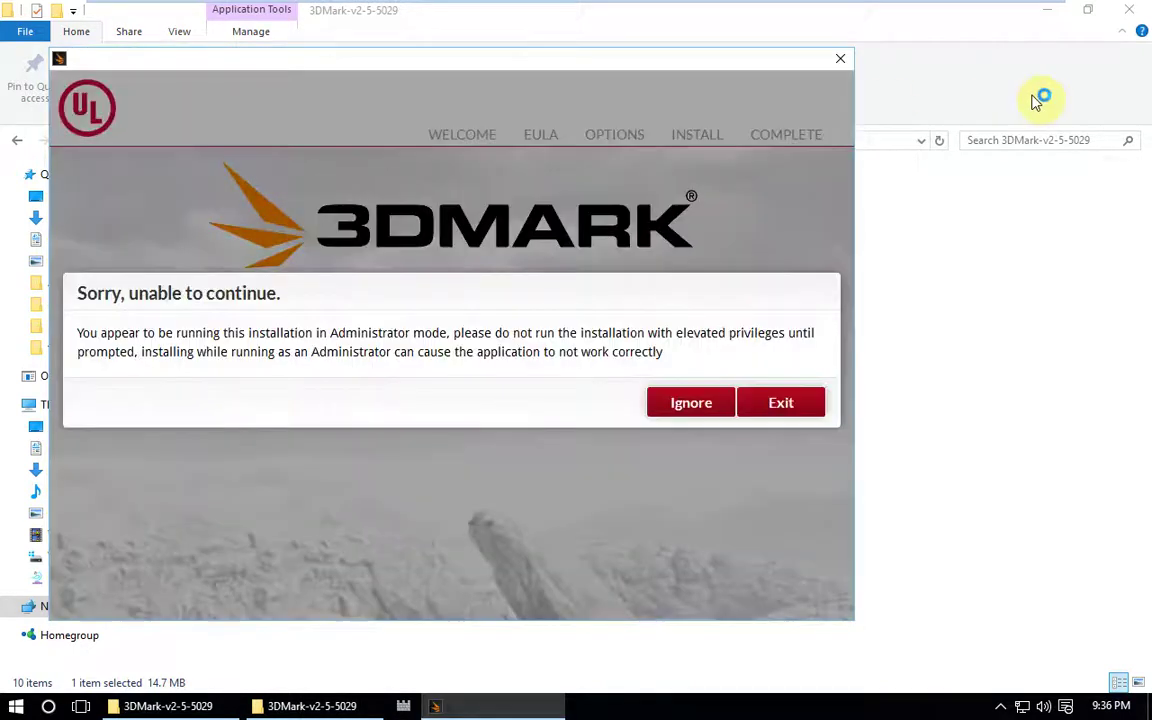
{"action": "left_click", "coordinate": [1052, 12]}
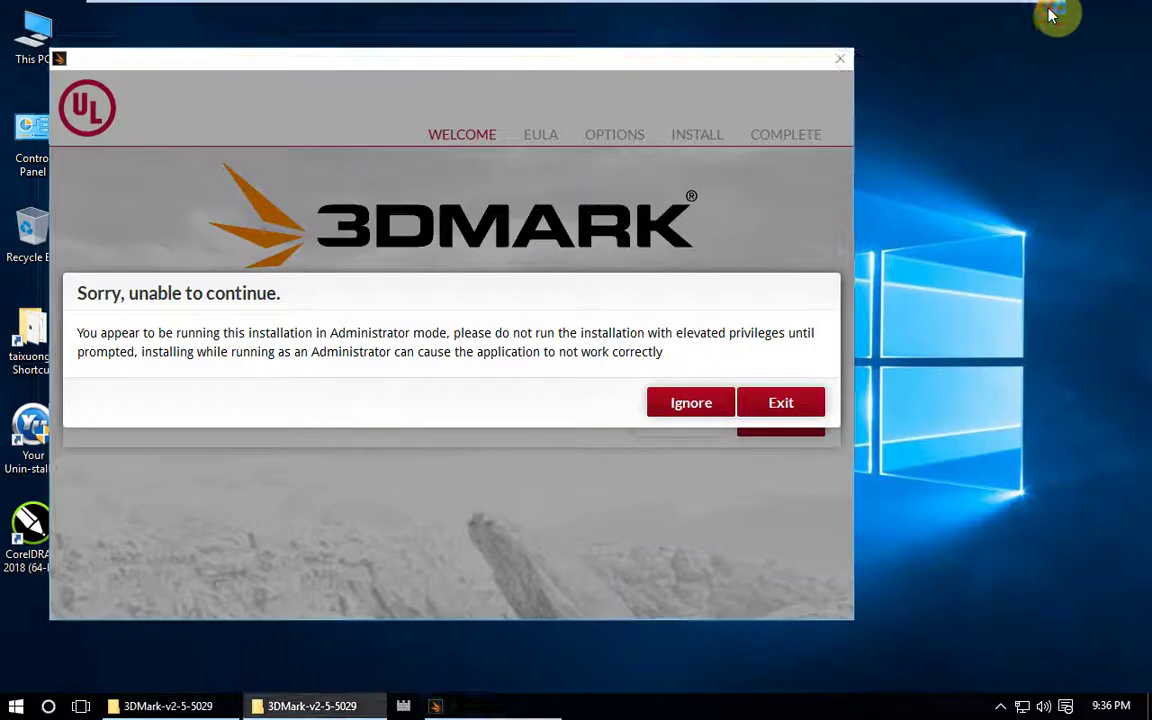
{"action": "left_click", "coordinate": [695, 401]}
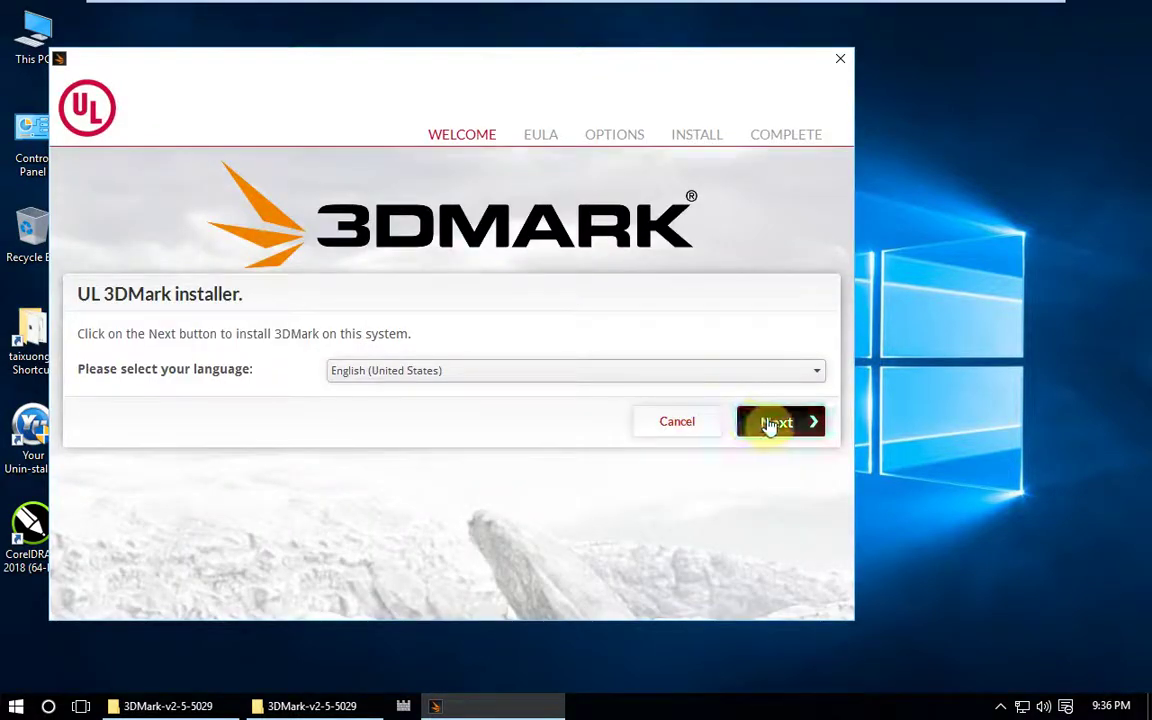
Keep English (United States) as the installer language and proceed to the license agreement.
{"action": "left_click", "coordinate": [686, 373]}
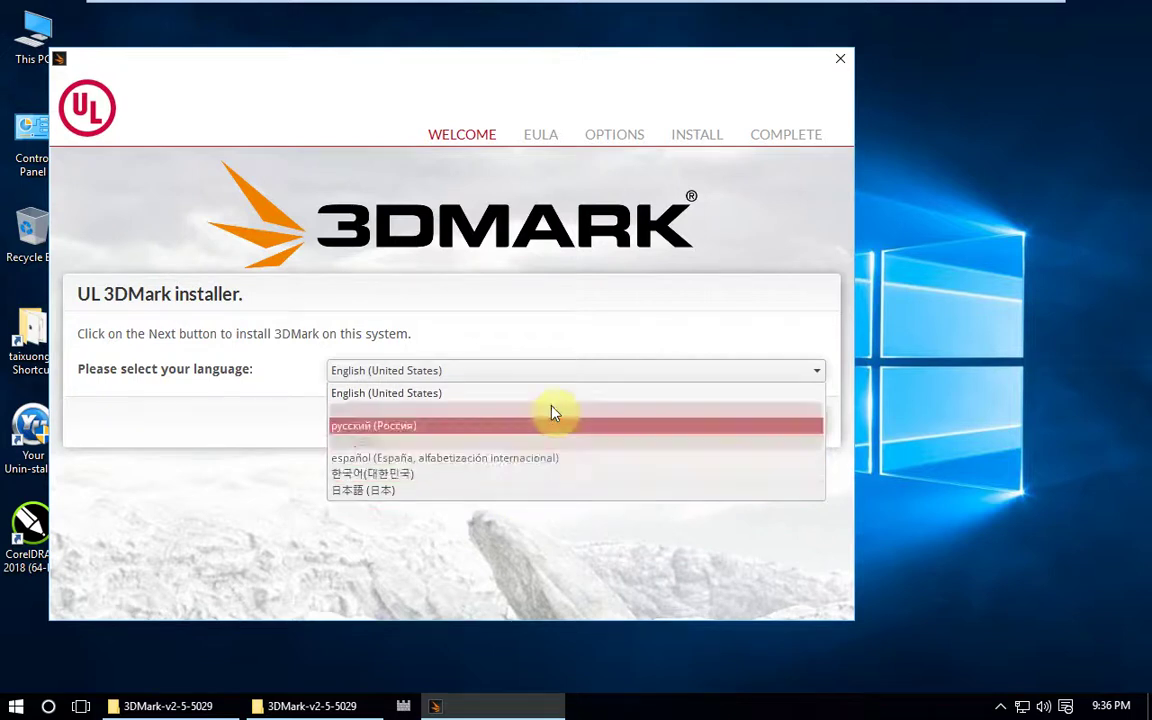
{"action": "left_click", "coordinate": [643, 310]}
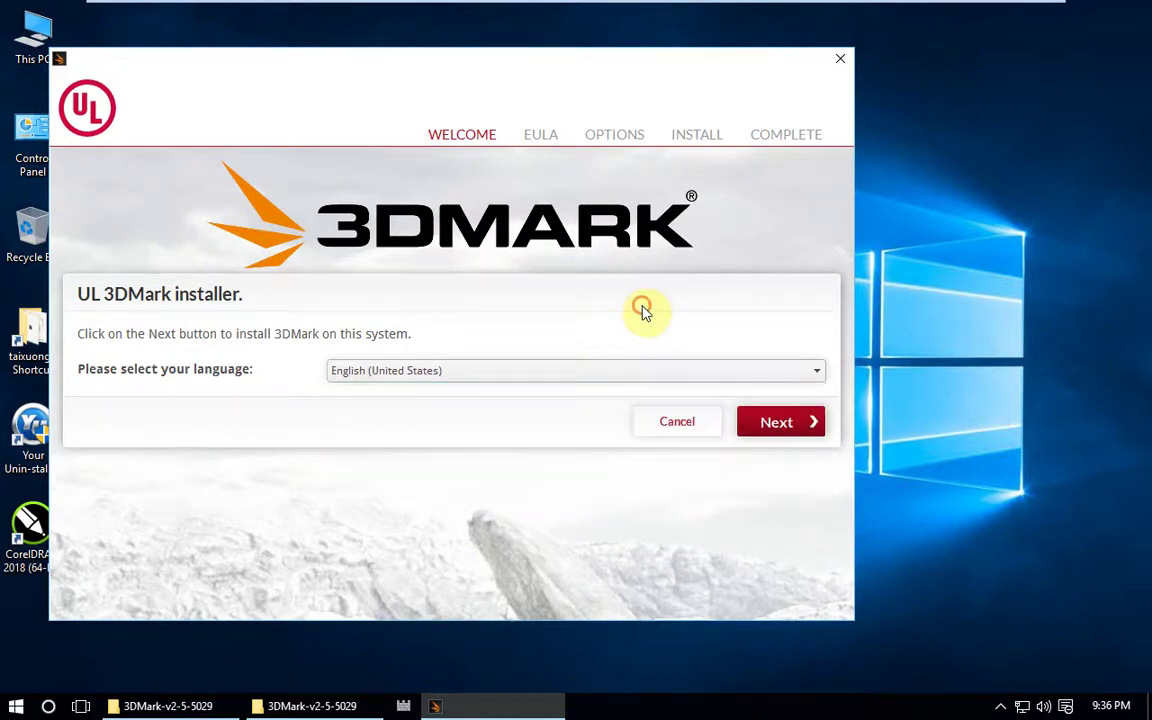
{"action": "left_click", "coordinate": [779, 430]}
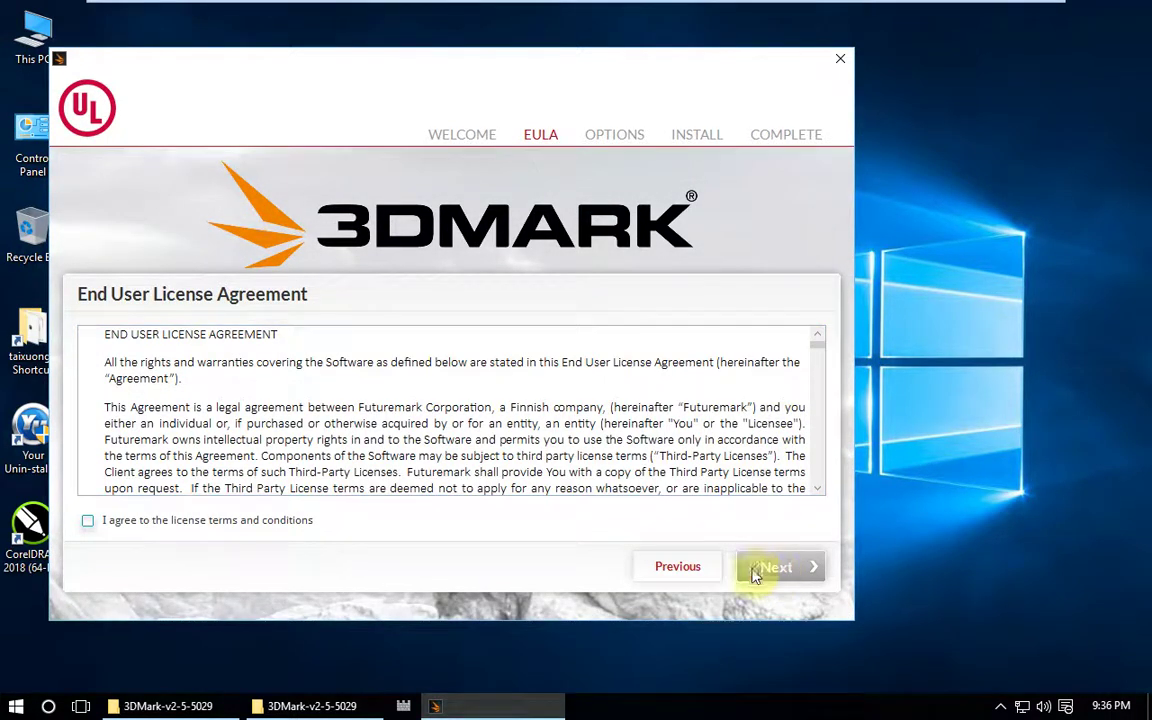
Accept the license terms and start installing 3DMark with the default paths, desktop shortcut and Start menu icon.
{"action": "left_click", "coordinate": [87, 524]}
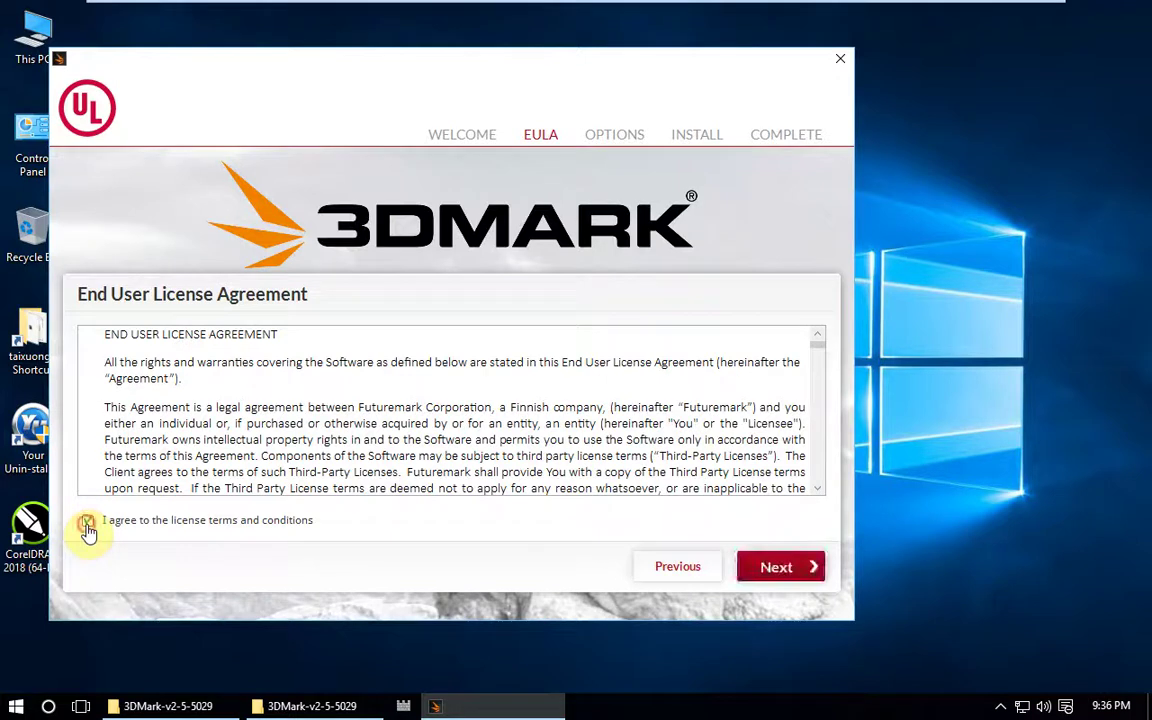
{"action": "left_click", "coordinate": [772, 568]}
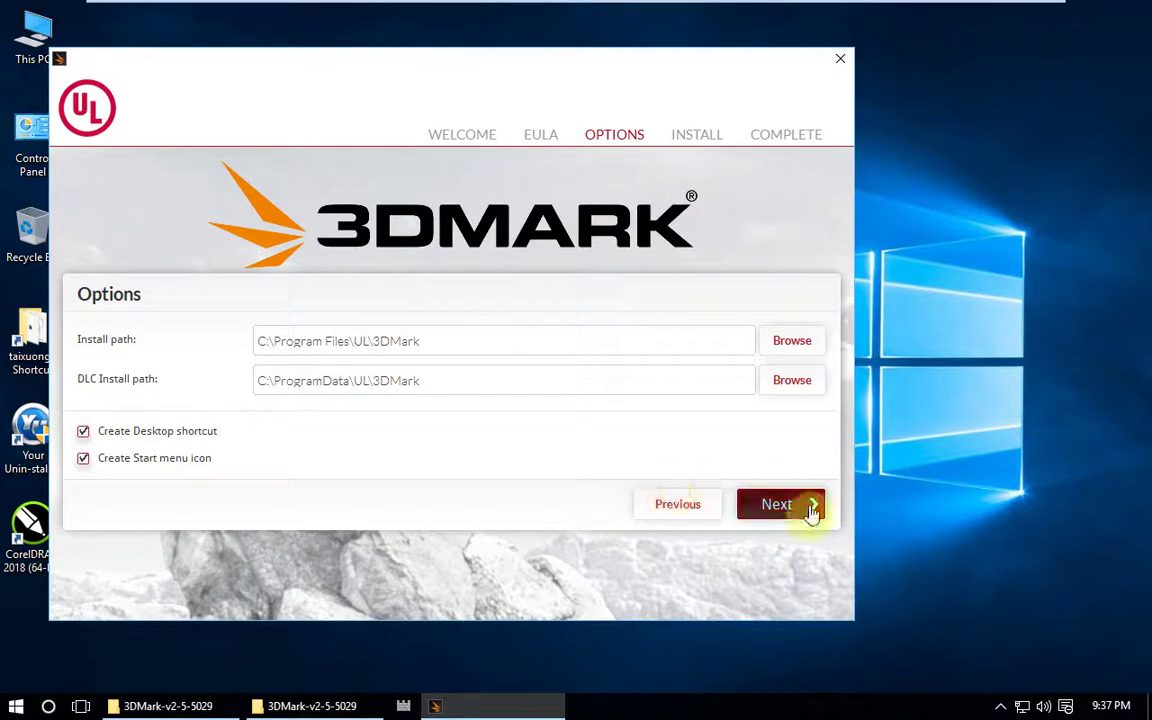
{"action": "left_click", "coordinate": [766, 506]}
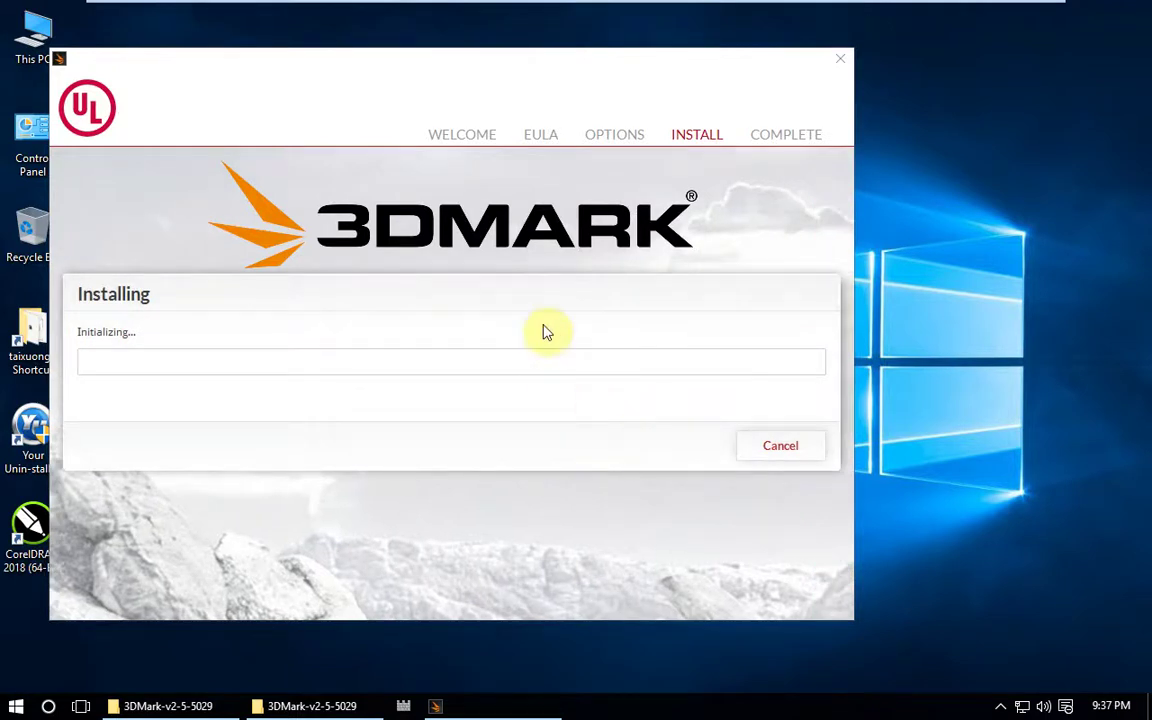
Close the folder window containing 3dmark-setup.exe while the installation runs.
{"action": "mouse_move", "coordinate": [578, 8]}
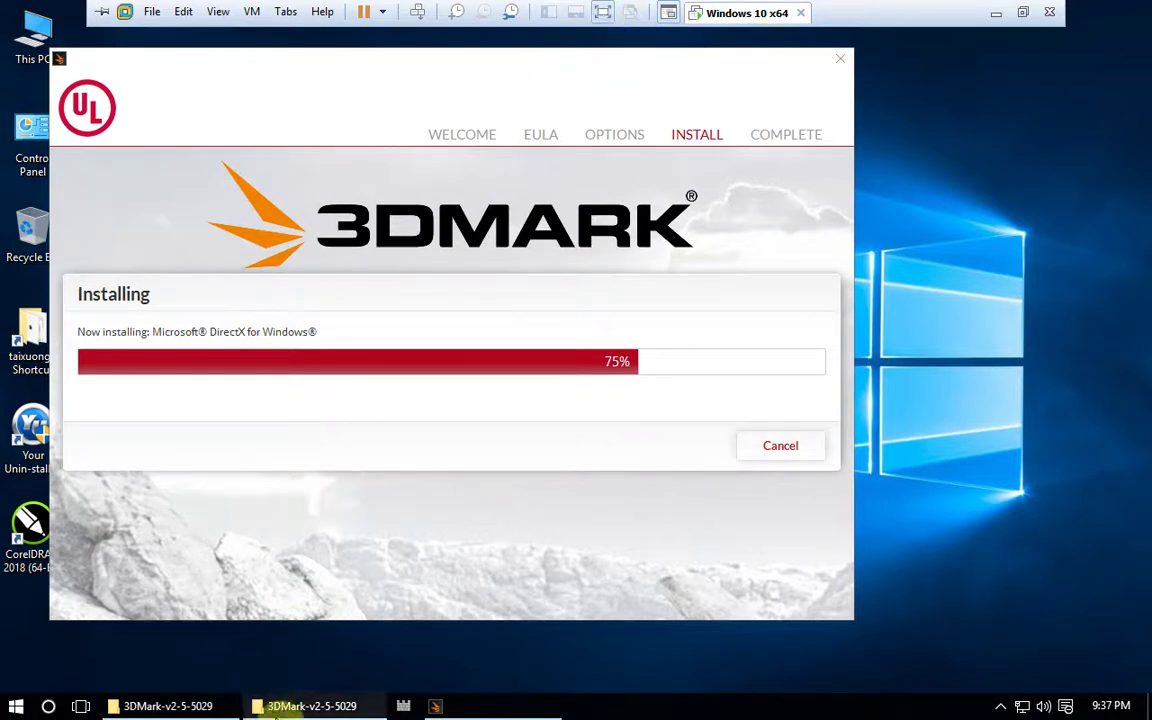
{"action": "right_click", "coordinate": [318, 706]}
{"action": "left_click", "coordinate": [316, 706]}
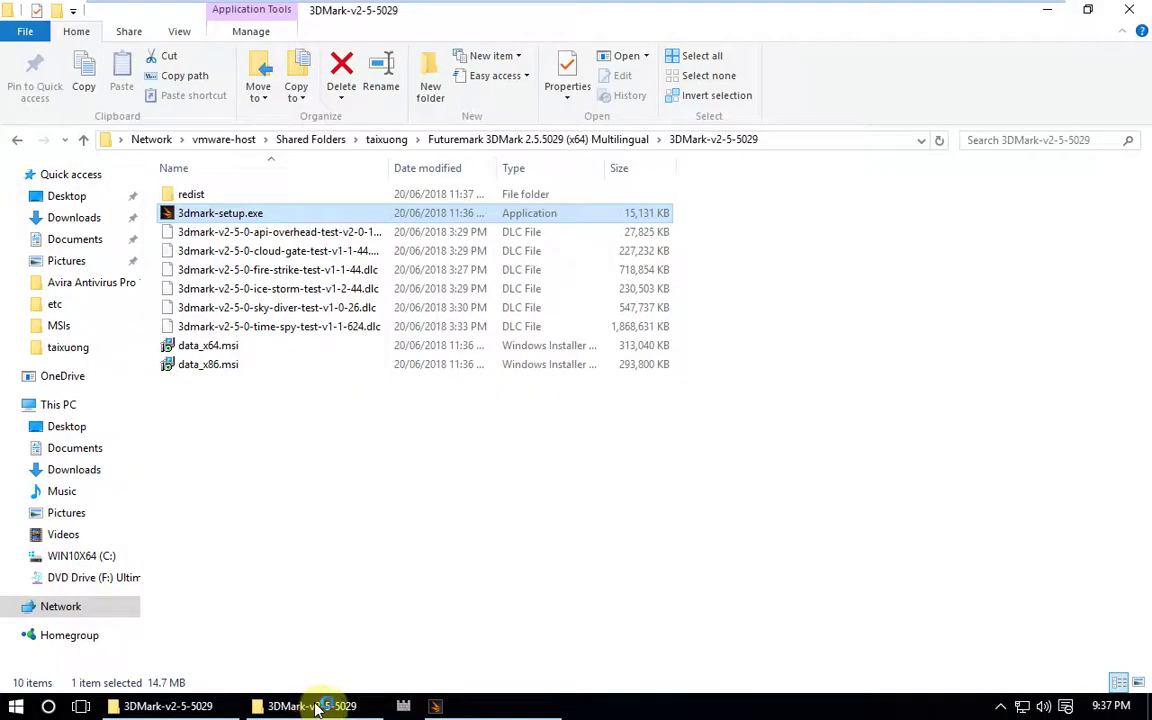
{"action": "right_click", "coordinate": [312, 704]}
{"action": "left_click", "coordinate": [314, 668]}
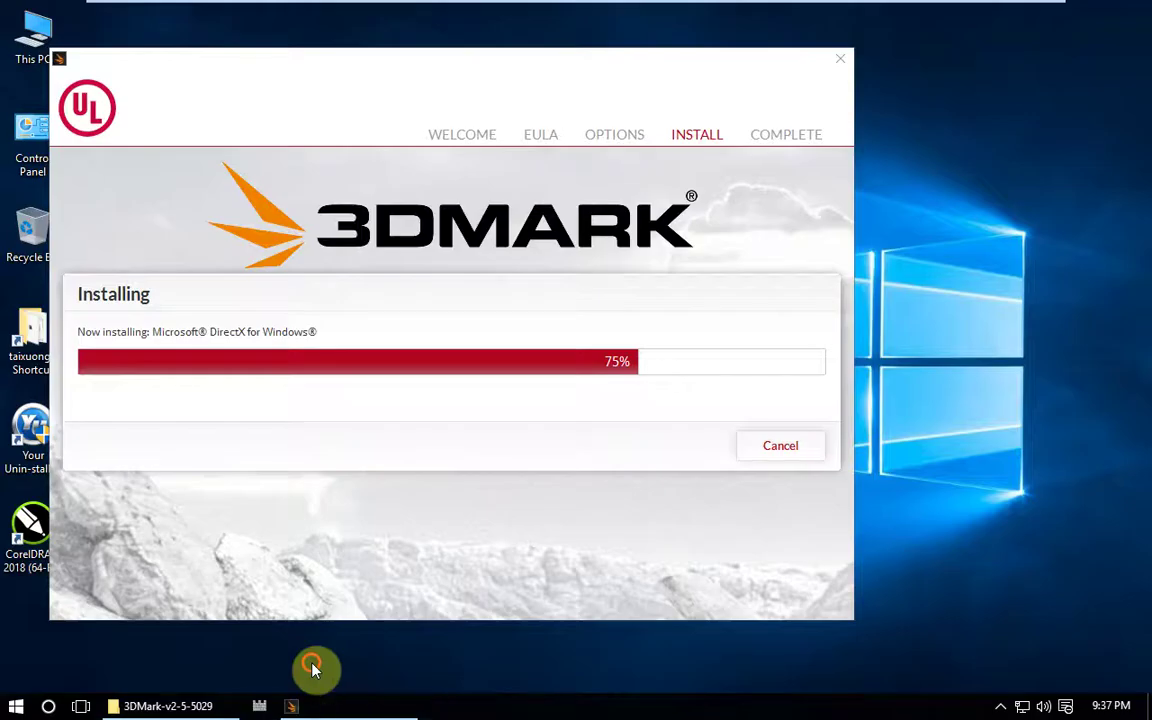
Exit the virtual machine's full-screen mode and finish the 3DMark setup without launching the product.
{"action": "mouse_move", "coordinate": [630, 8]}
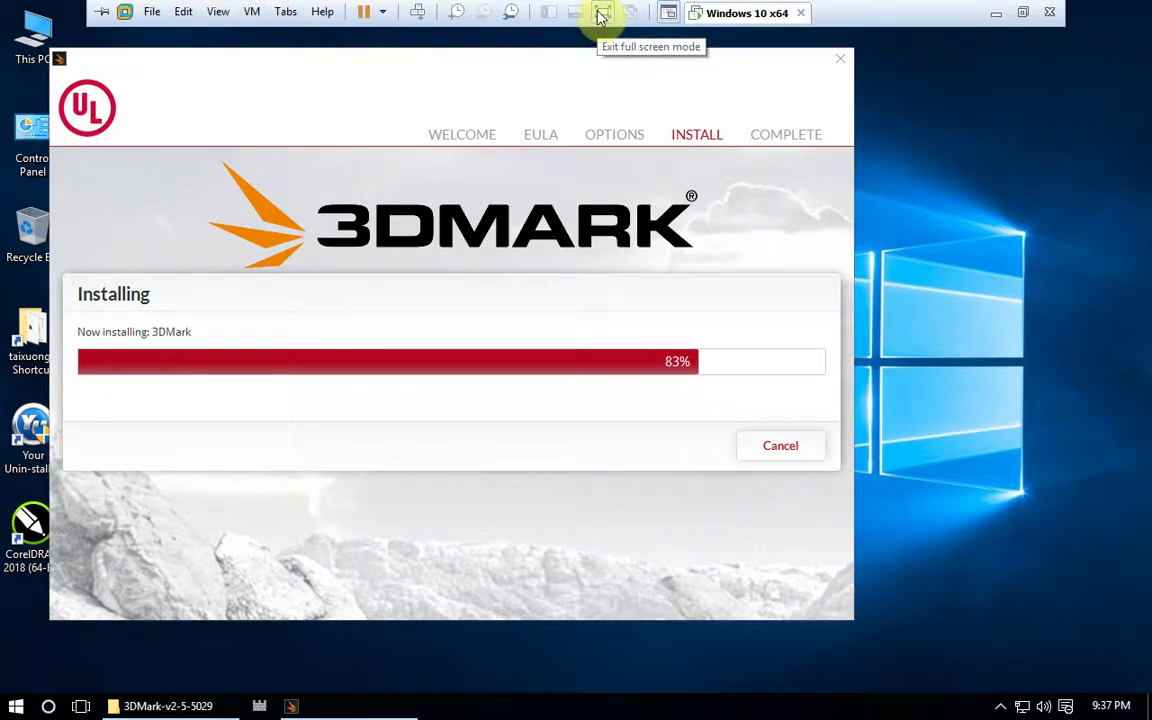
{"action": "left_click", "coordinate": [602, 14]}
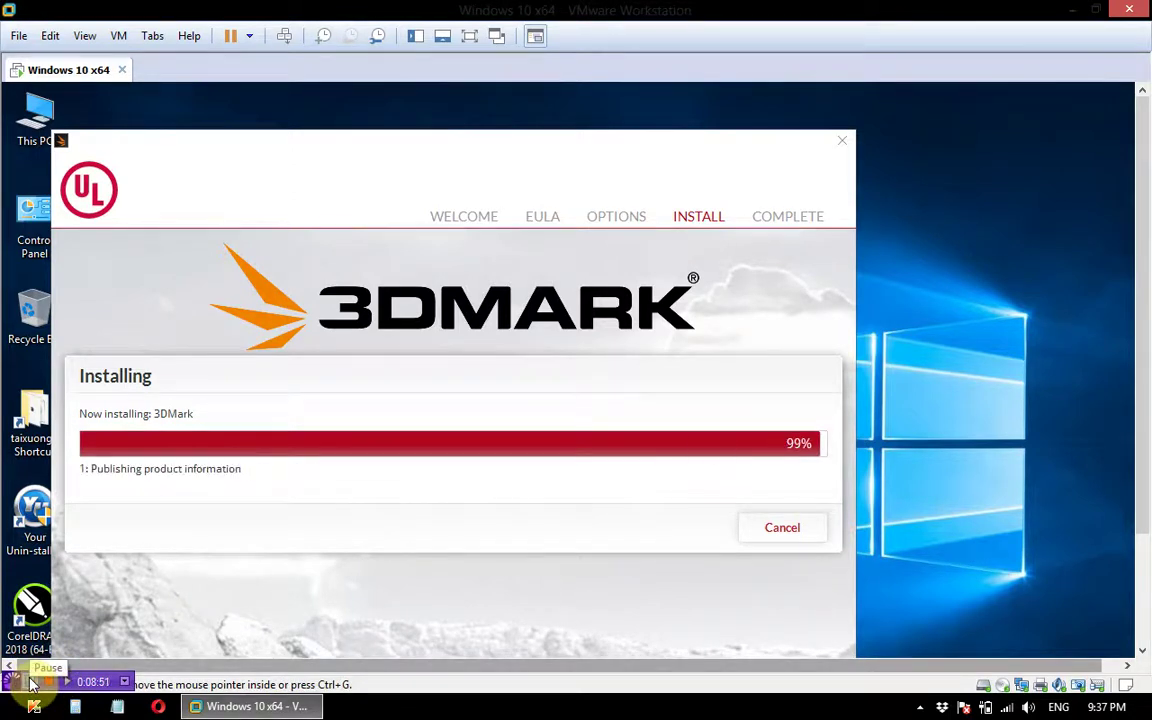
{"action": "left_click", "coordinate": [32, 683]}
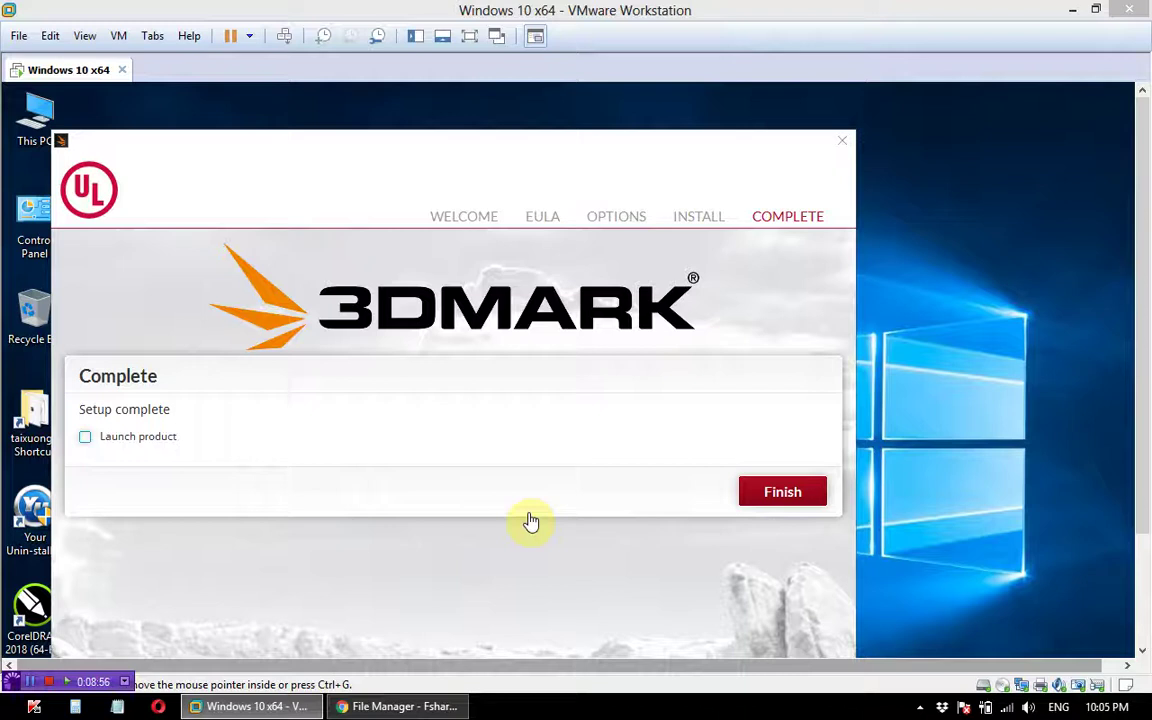
{"action": "left_click", "coordinate": [797, 495]}
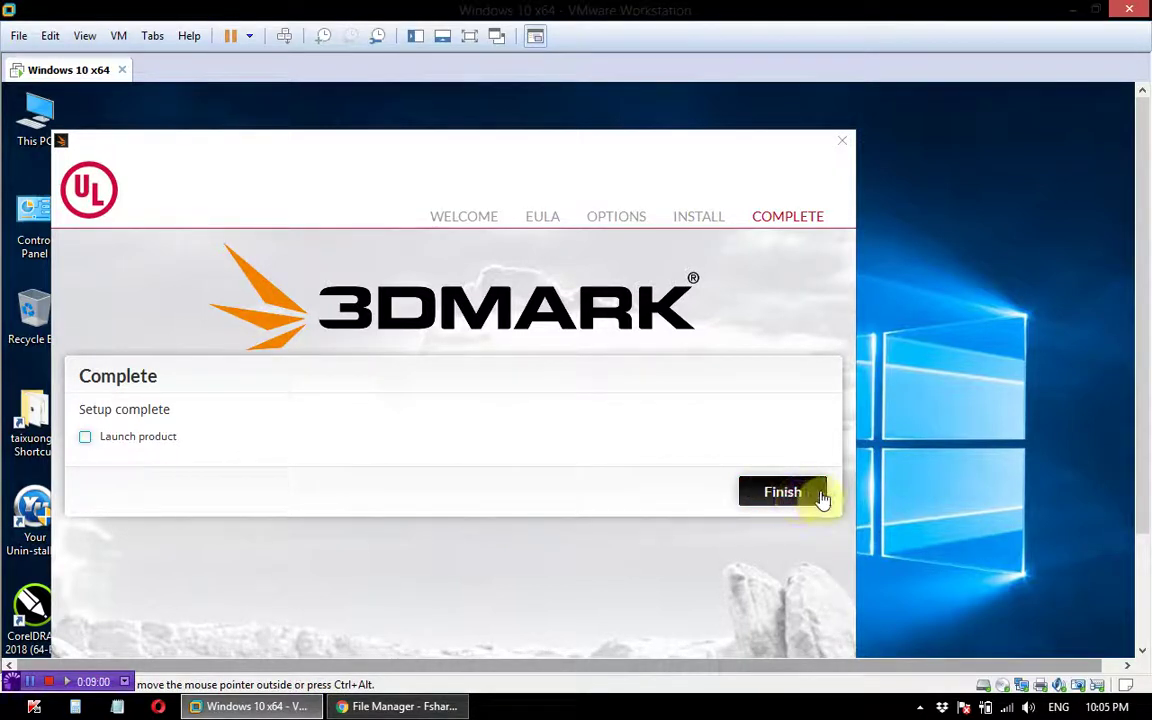
{"action": "left_click", "coordinate": [764, 489]}
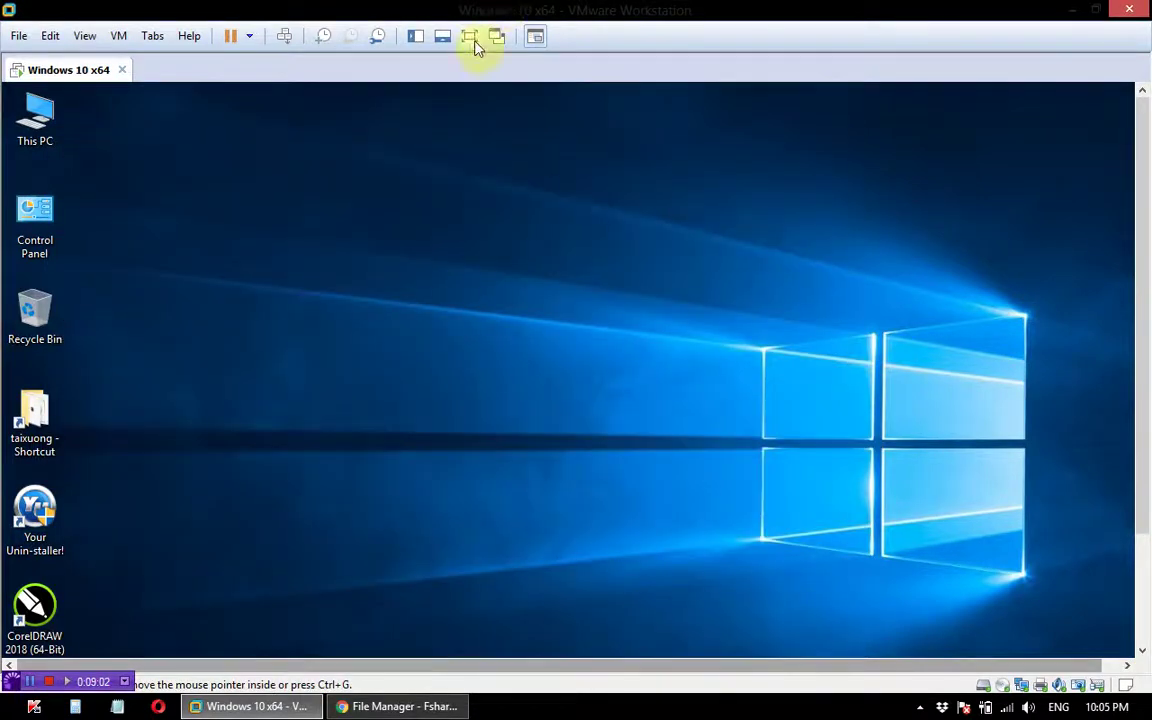
Return the virtual machine to full screen and launch 3DMark from its desktop shortcut.
{"action": "left_click", "coordinate": [470, 37]}
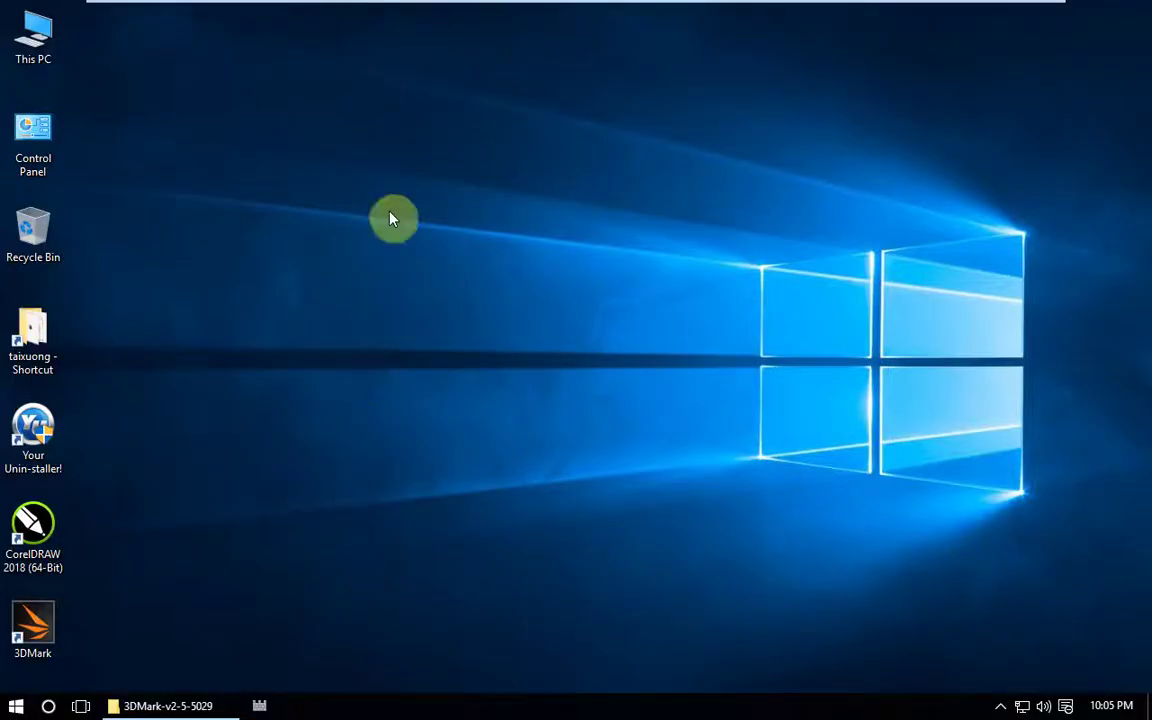
{"action": "right_click", "coordinate": [32, 628]}
{"action": "left_click", "coordinate": [148, 137]}
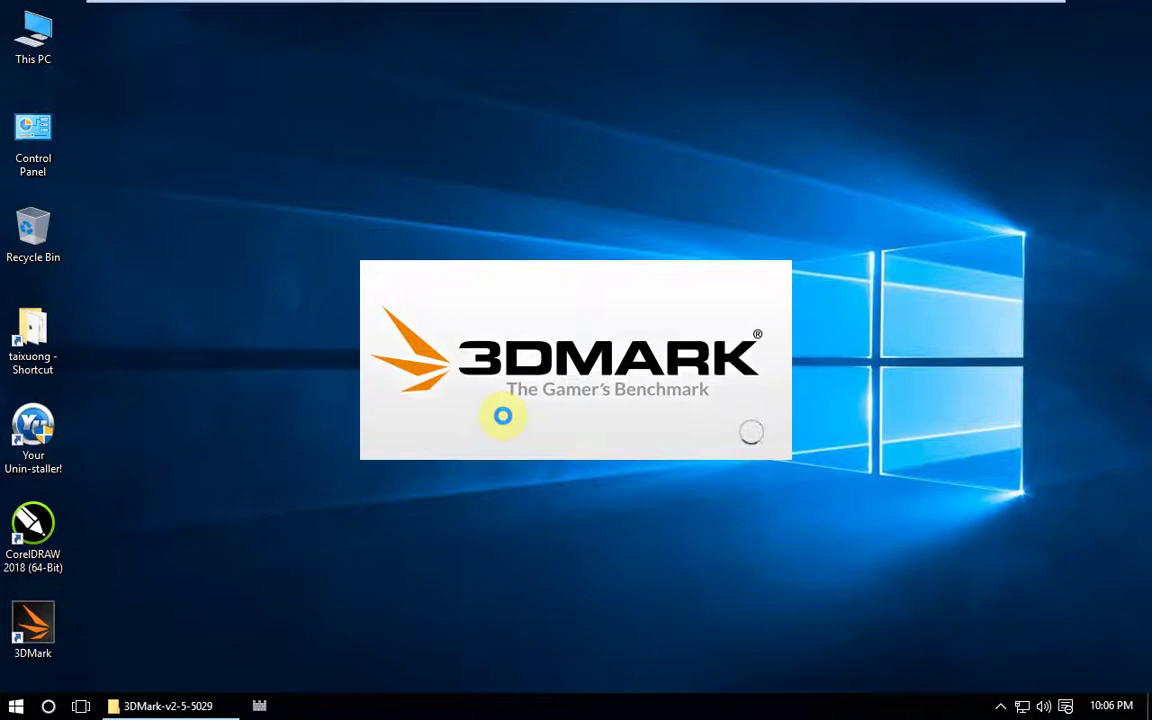
Exit the virtual machine's full-screen mode, show the host desktop and switch back to the VMware Workstation window.
{"action": "mouse_move", "coordinate": [555, 9]}
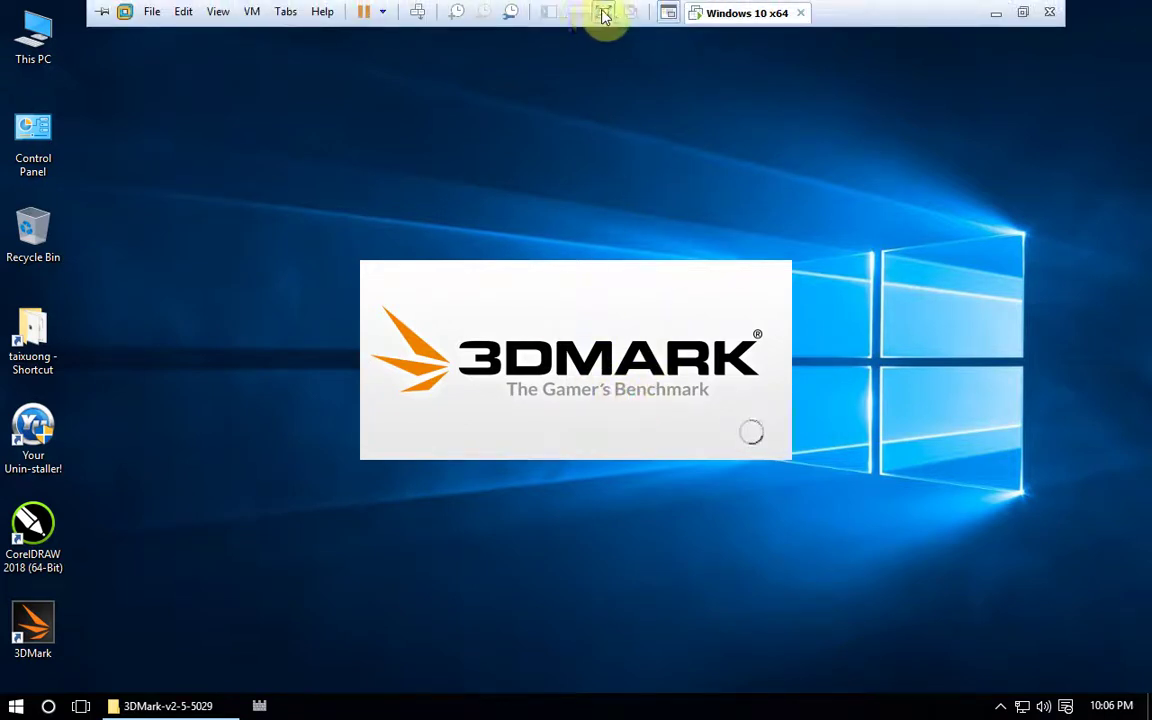
{"action": "left_click", "coordinate": [603, 10]}
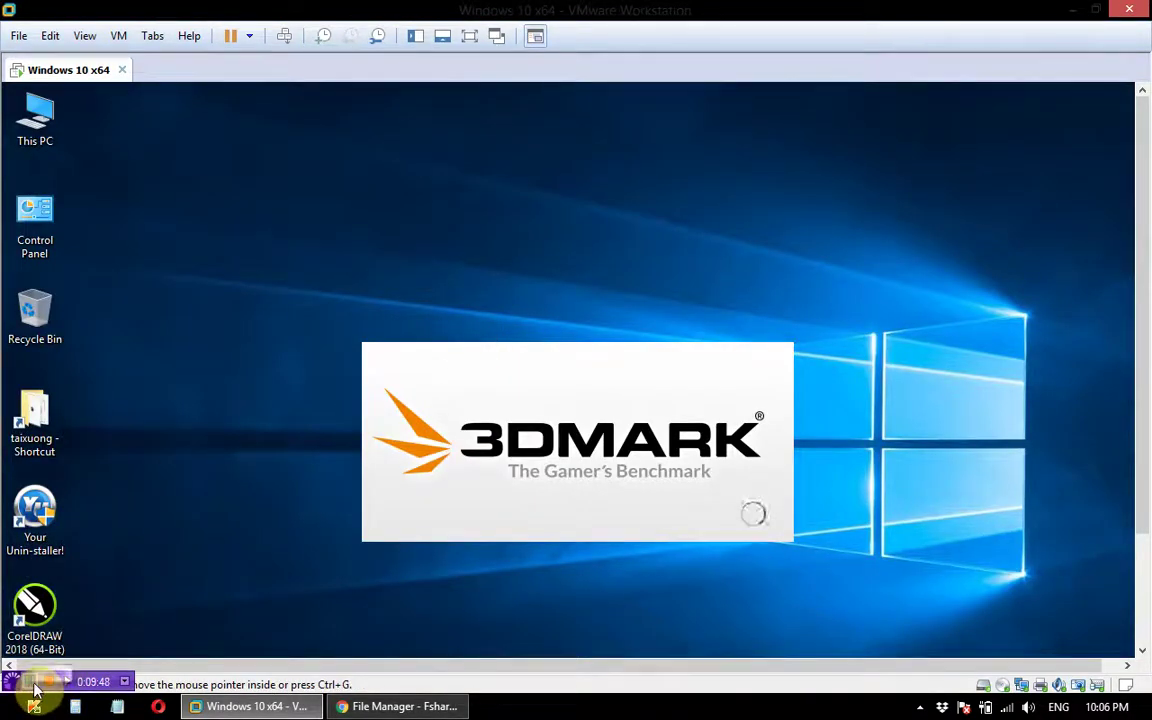
{"action": "key", "text": "super+d"}
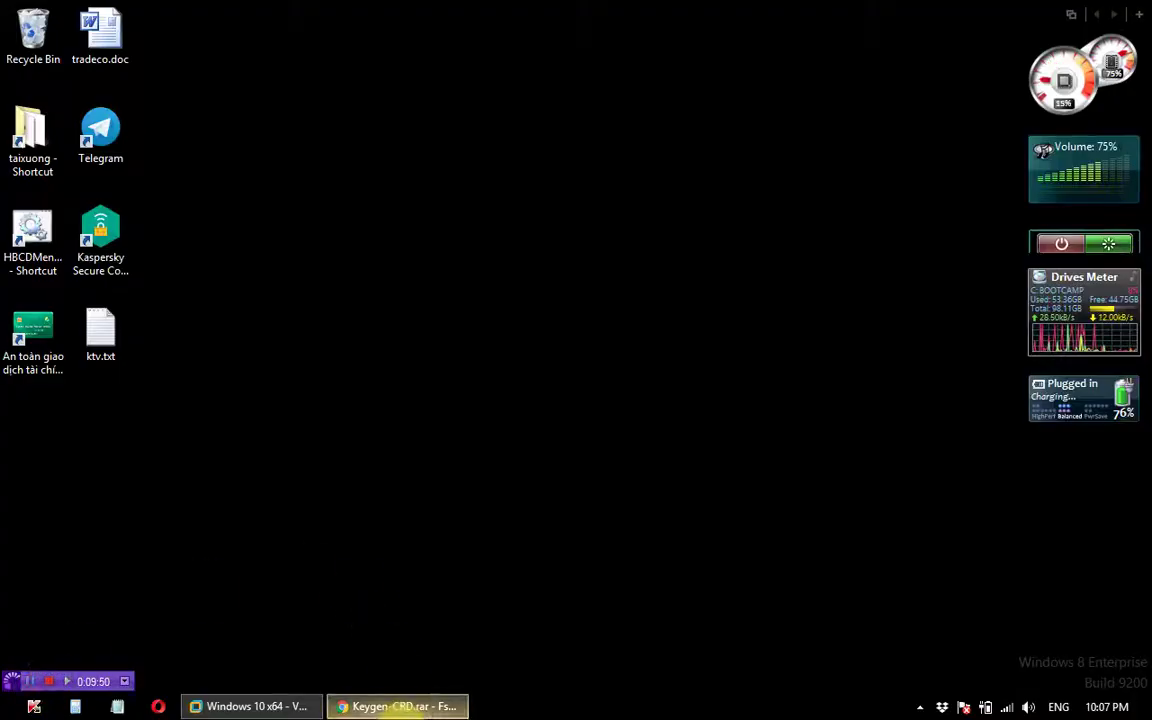
{"action": "left_click", "coordinate": [251, 706]}
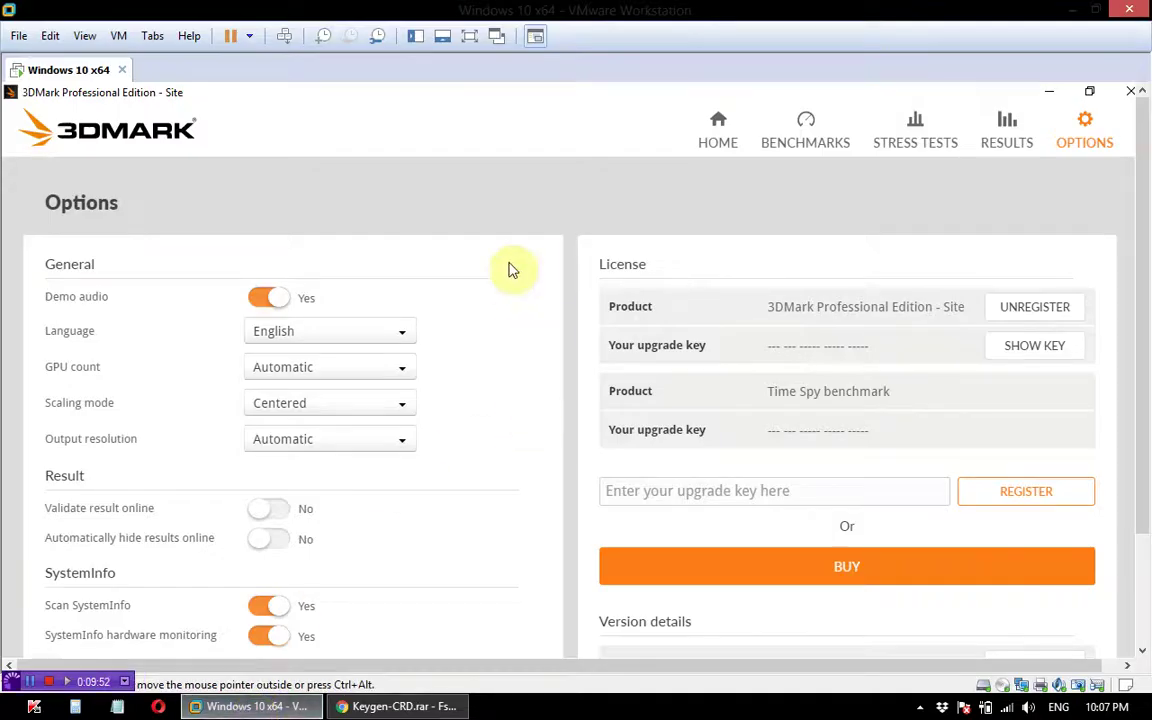
Review 3DMark's Home page and the license section of its Options page in full screen, and minimize the program.
{"action": "left_click", "coordinate": [716, 140]}
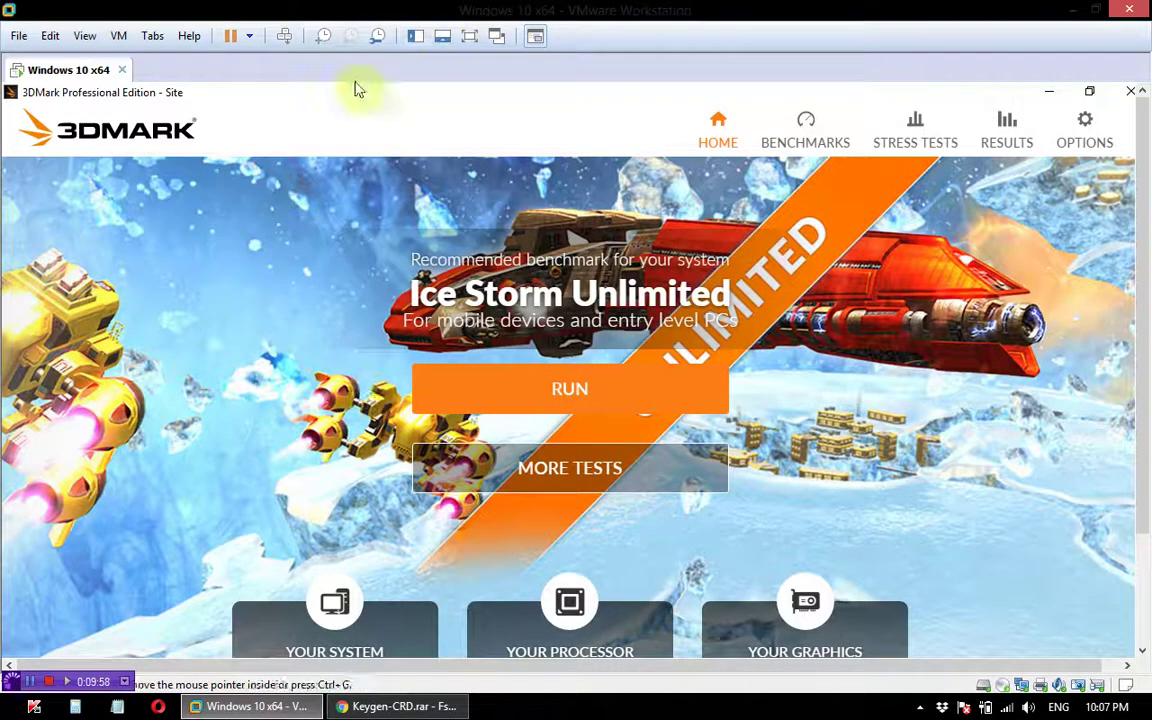
{"action": "left_click", "coordinate": [467, 37]}
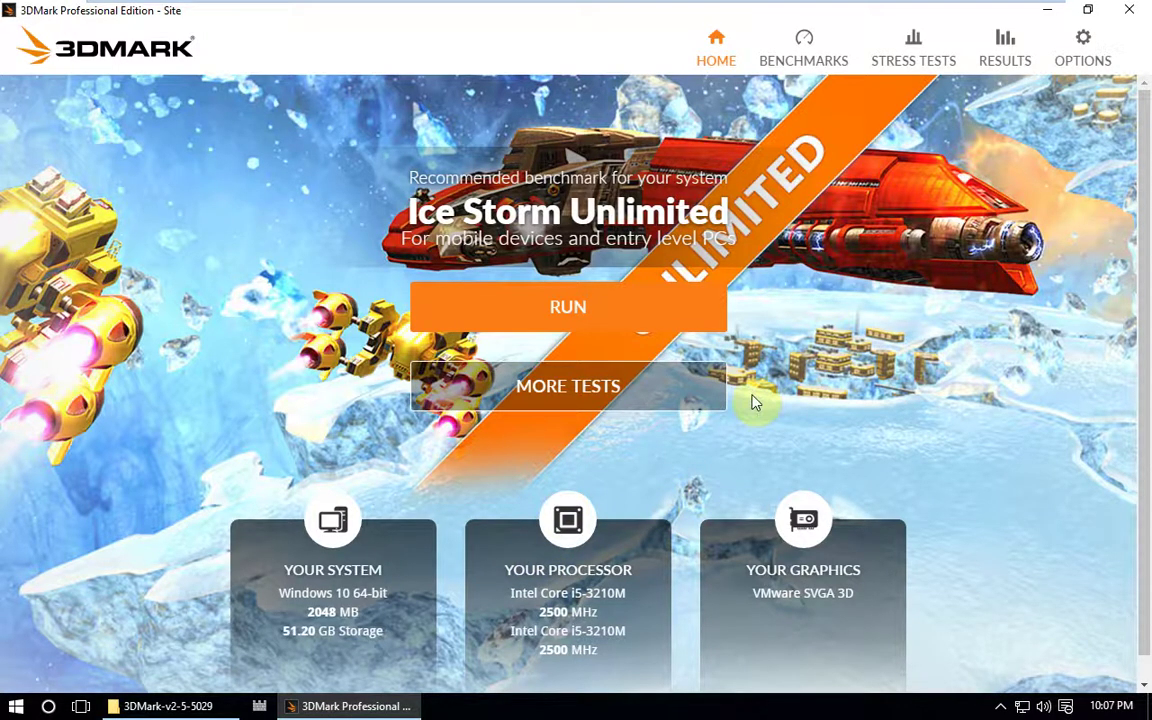
{"action": "left_click", "coordinate": [1086, 60]}
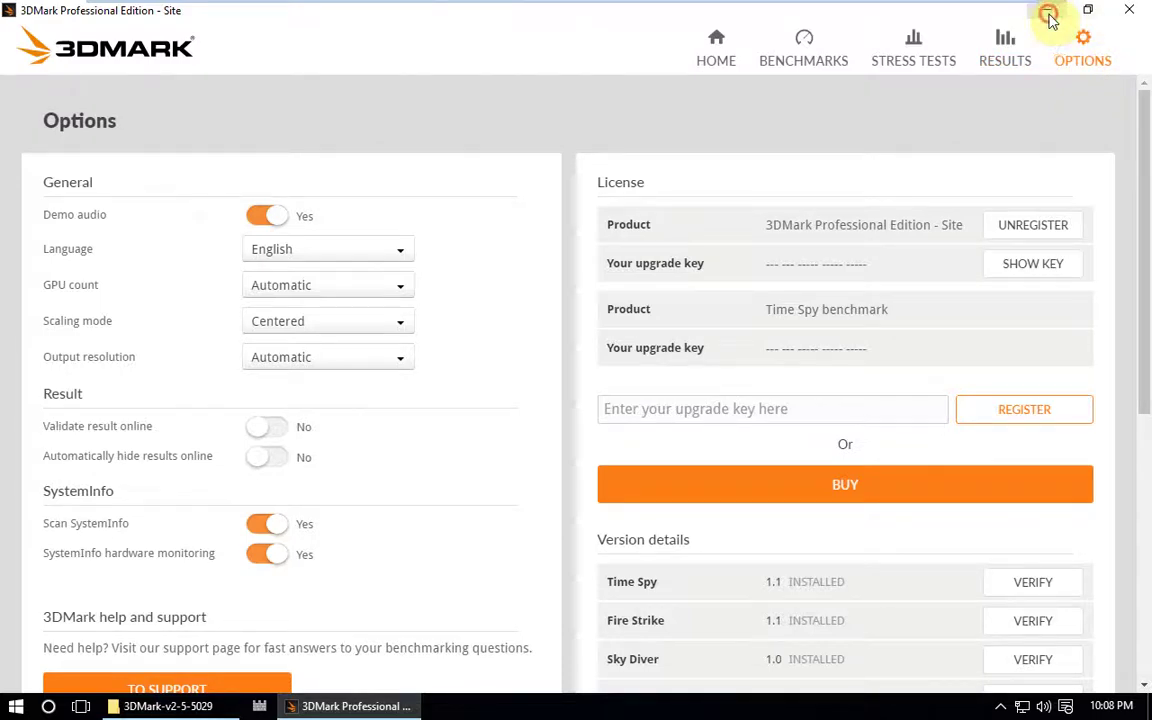
{"action": "left_click", "coordinate": [1047, 11]}
Open the keygen folder inside Keygen-CRD in the shared Futuremark 3DMark 2.5.5029 (x64) Multilingual folder.
{"action": "double_click", "coordinate": [44, 330]}
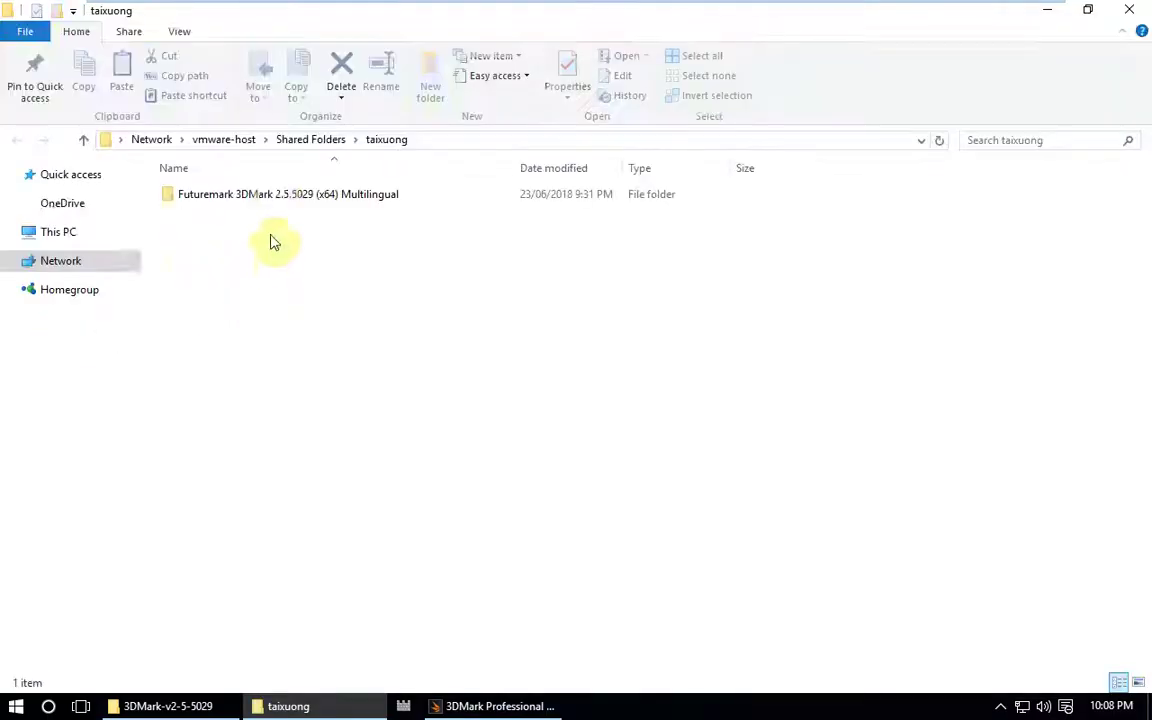
{"action": "double_click", "coordinate": [270, 195]}
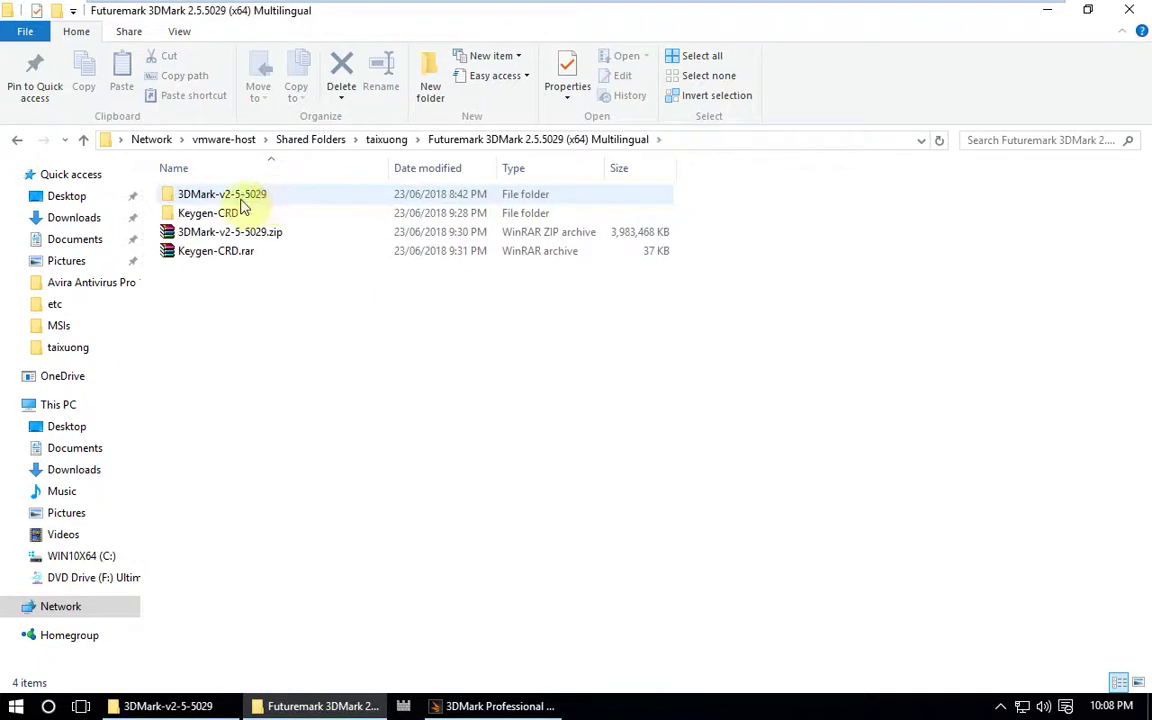
{"action": "double_click", "coordinate": [238, 212]}
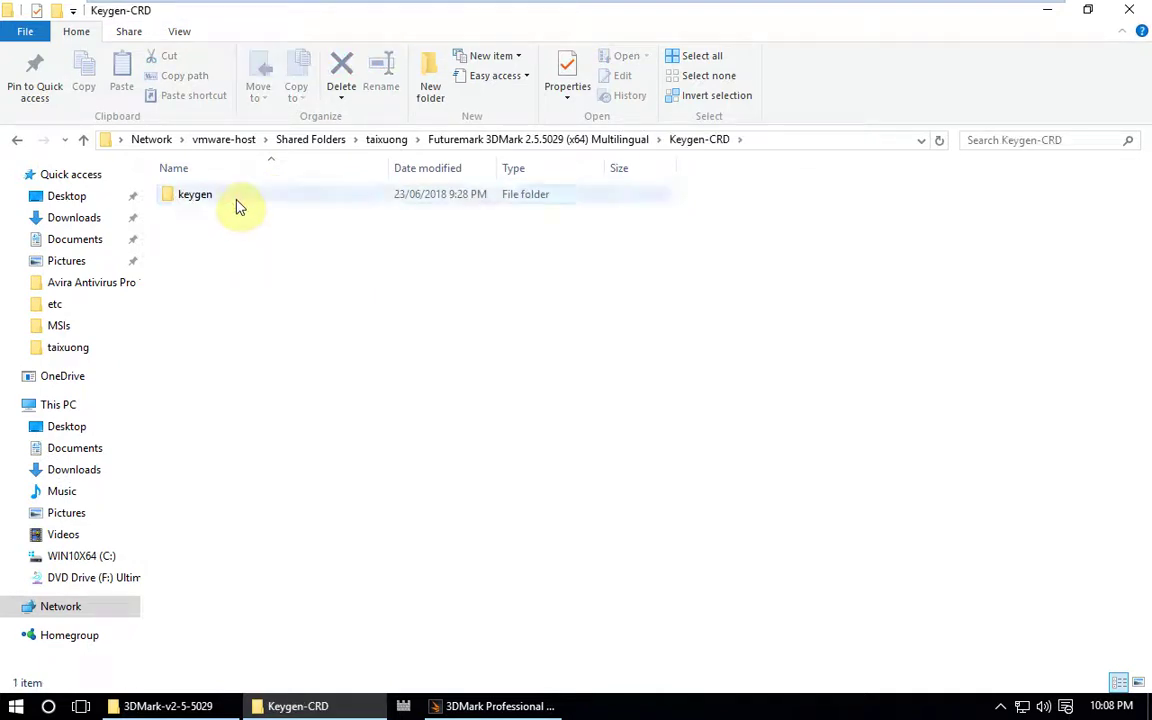
{"action": "double_click", "coordinate": [237, 203]}
Run kg.exe as administrator and close the folder window behind it.
{"action": "right_click", "coordinate": [237, 200]}
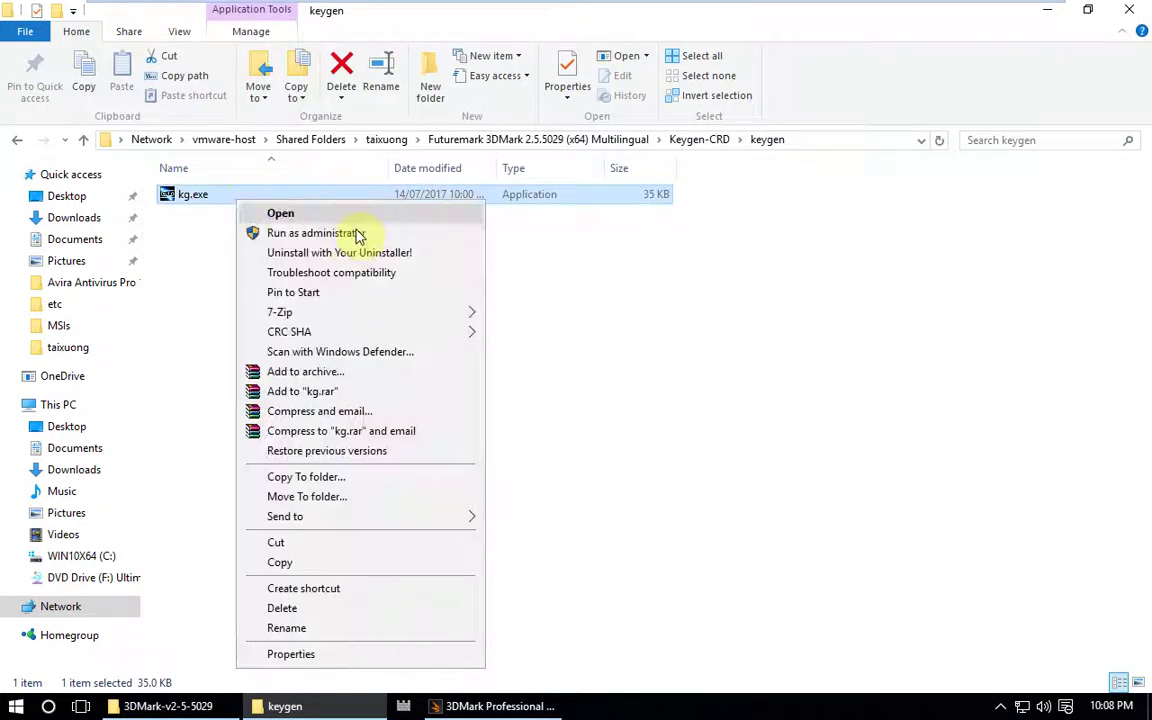
{"action": "left_click", "coordinate": [316, 233]}
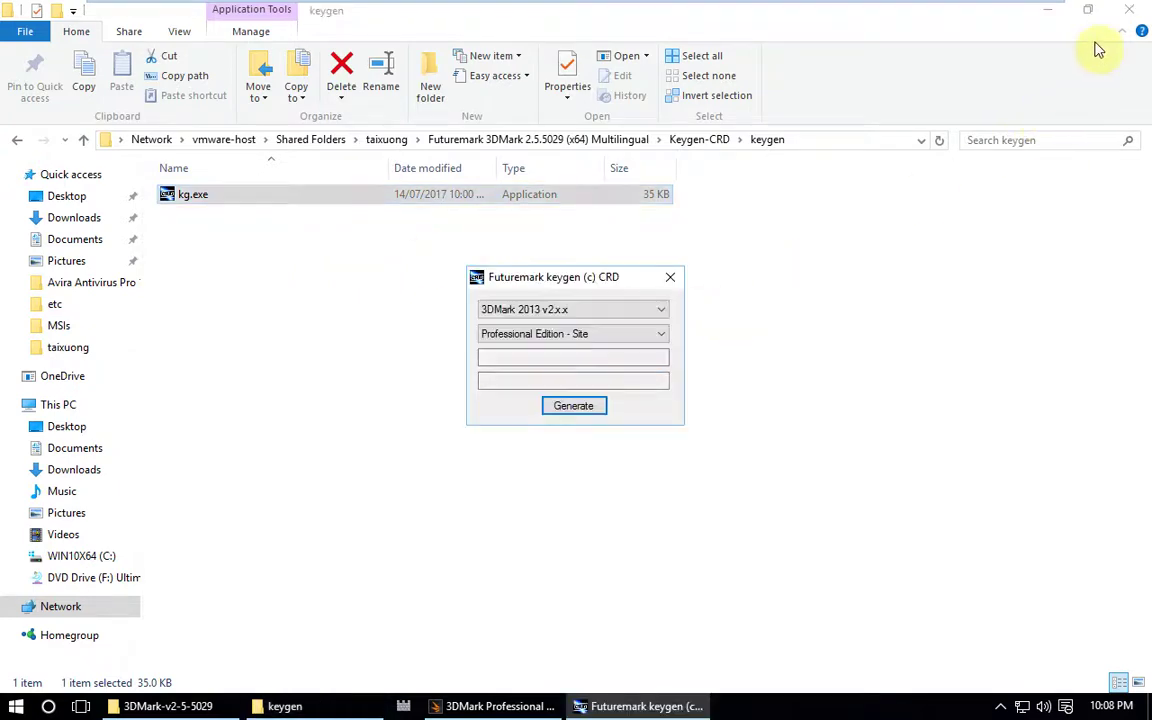
{"action": "left_click", "coordinate": [1141, 12]}
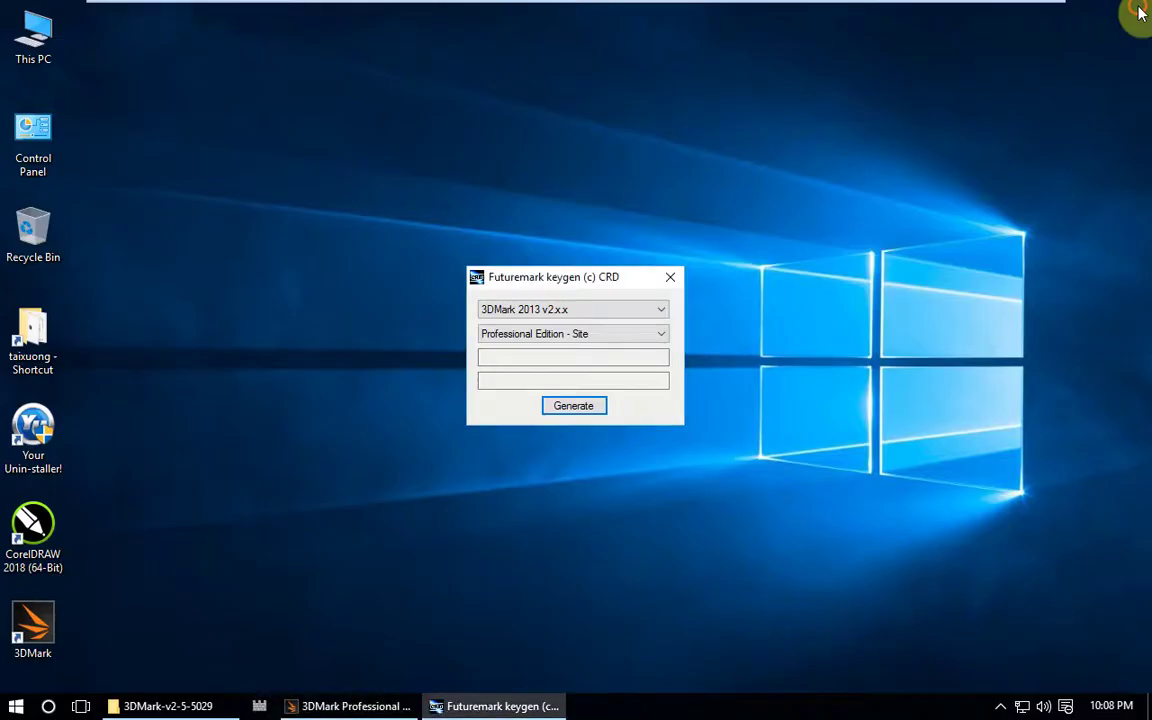
Generate a serial for 3DMark 2013 v2.x.x with the Professional Edition - Site option, checking the product name in 3DMark's license options.
{"action": "left_click", "coordinate": [582, 312]}
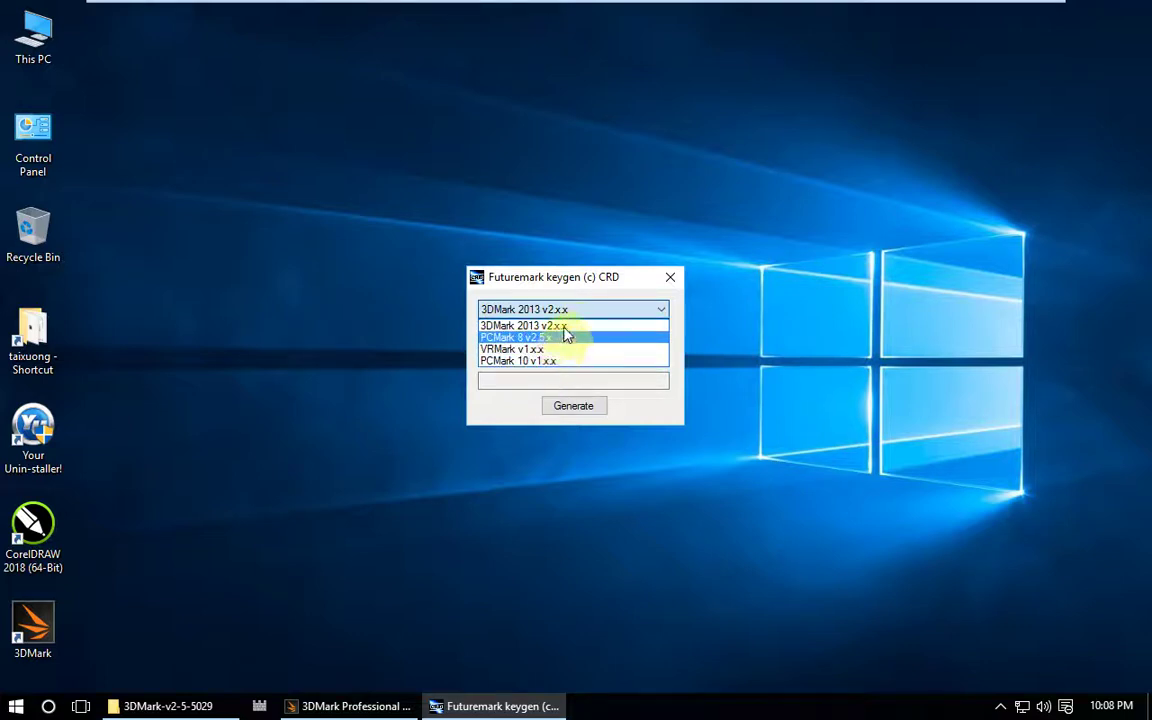
{"action": "left_click", "coordinate": [573, 327]}
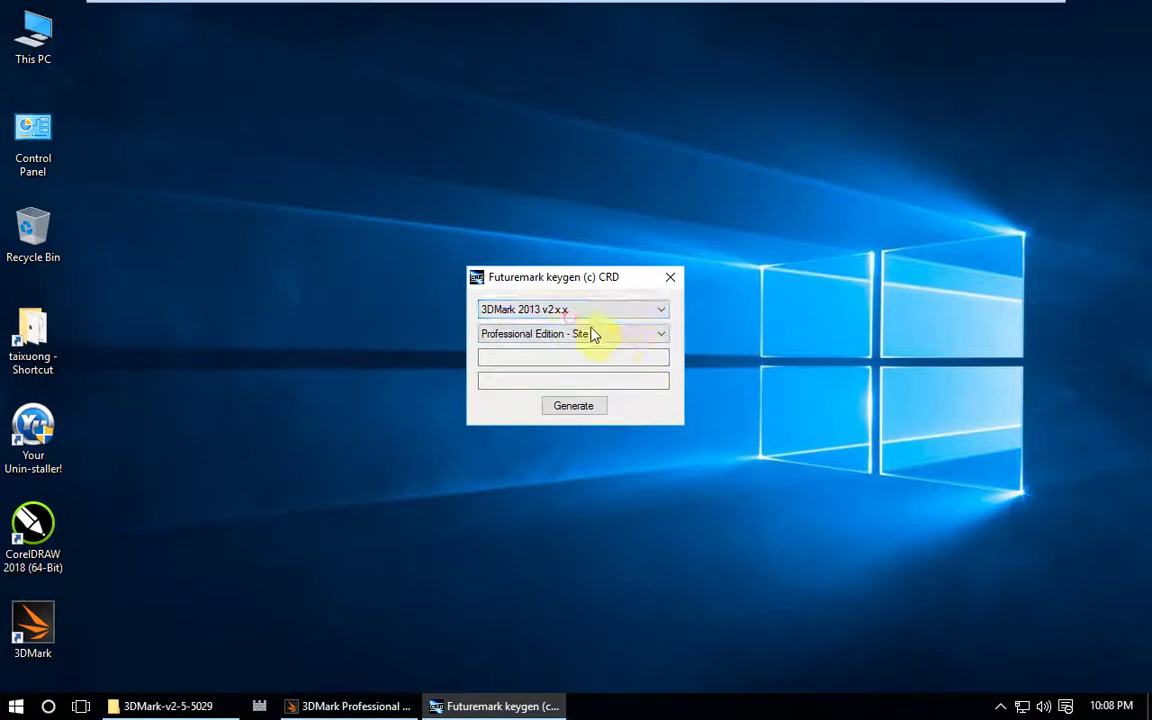
{"action": "left_click", "coordinate": [592, 334]}
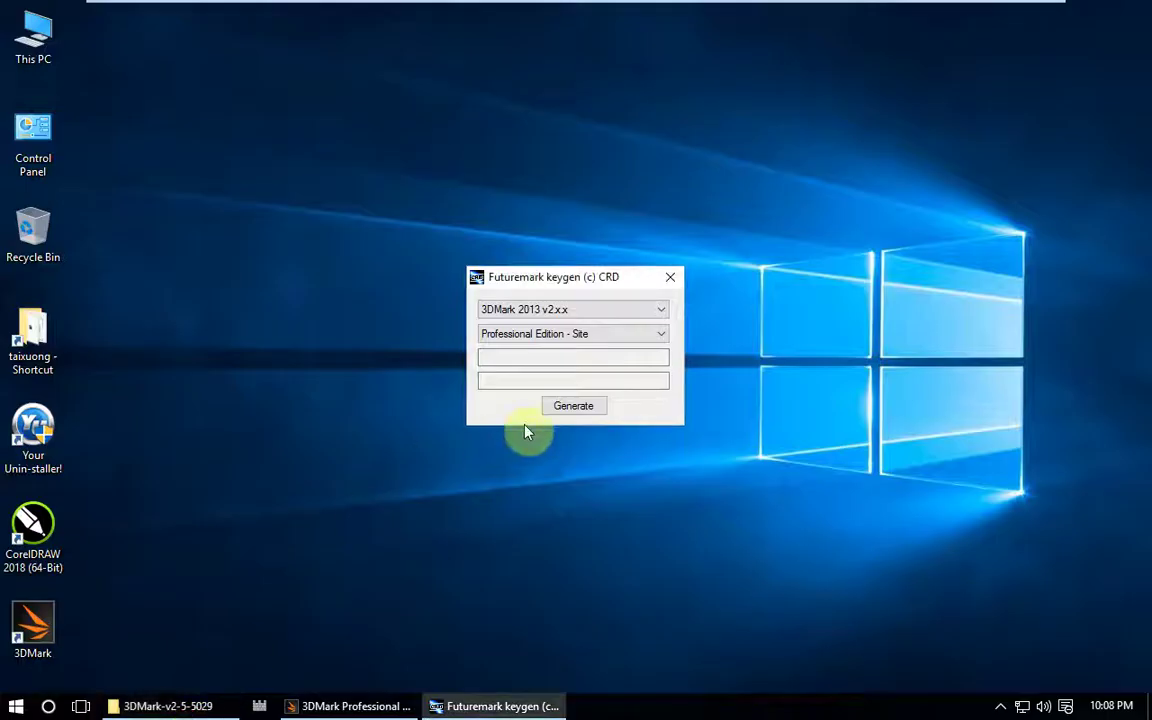
{"action": "left_click", "coordinate": [612, 335]}
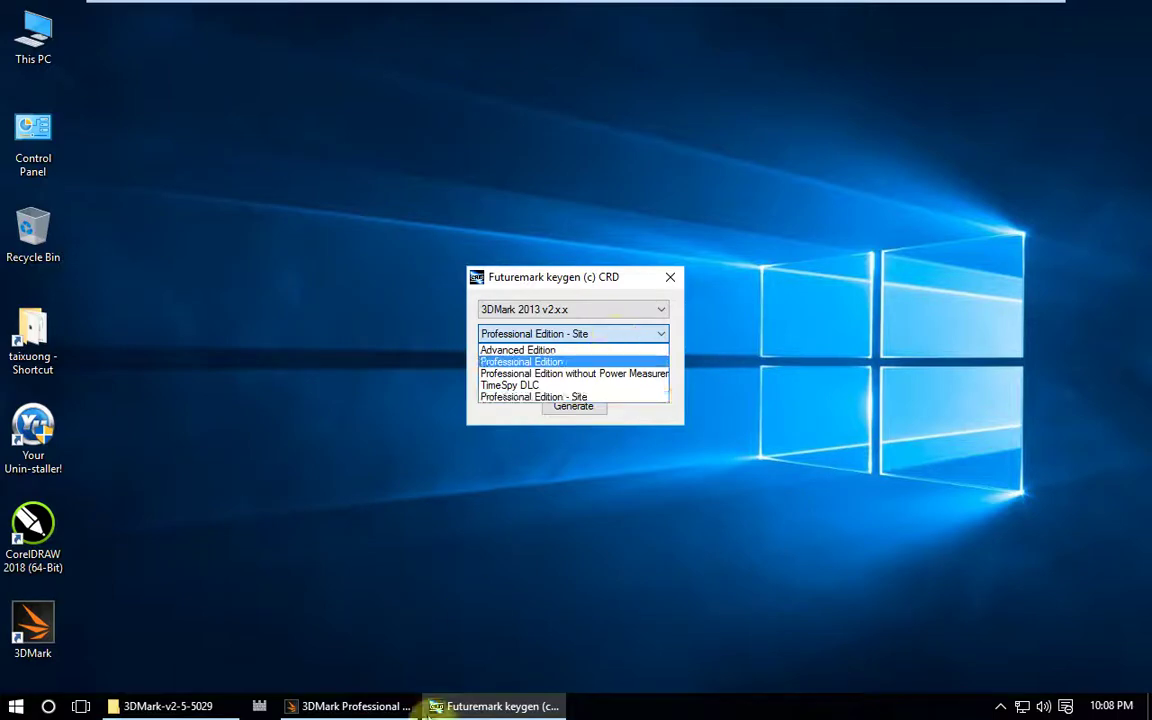
{"action": "left_click", "coordinate": [378, 708]}
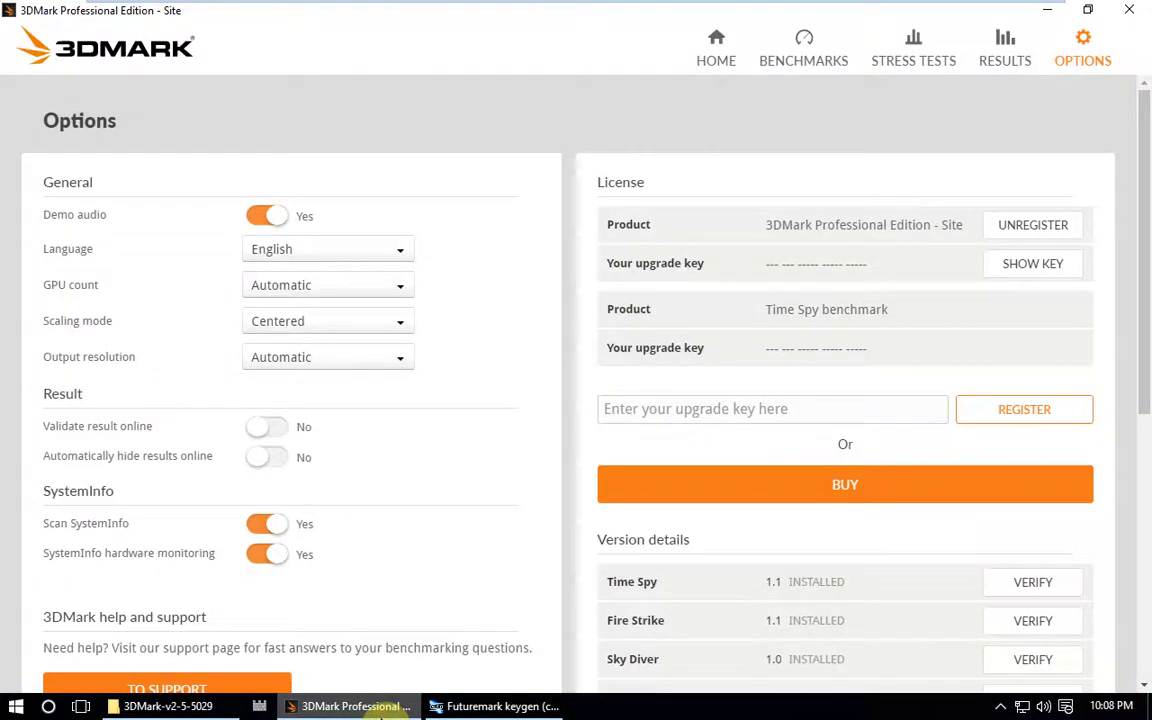
{"action": "left_click", "coordinate": [380, 713]}
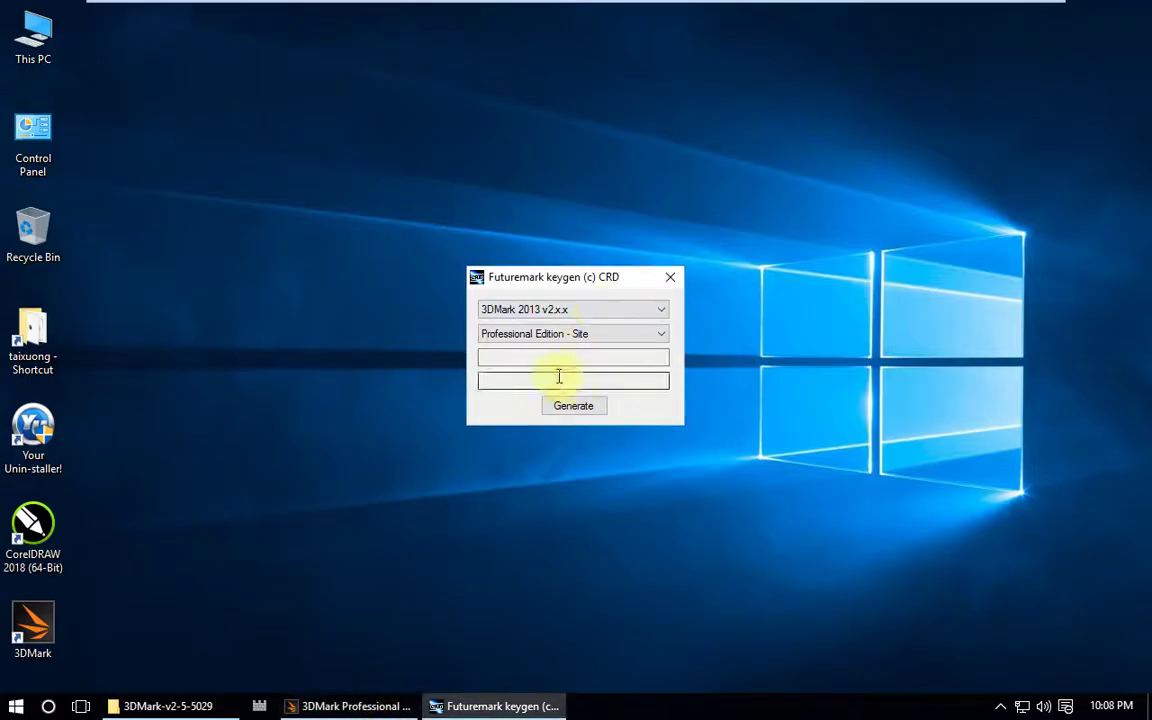
{"action": "left_click", "coordinate": [591, 410]}
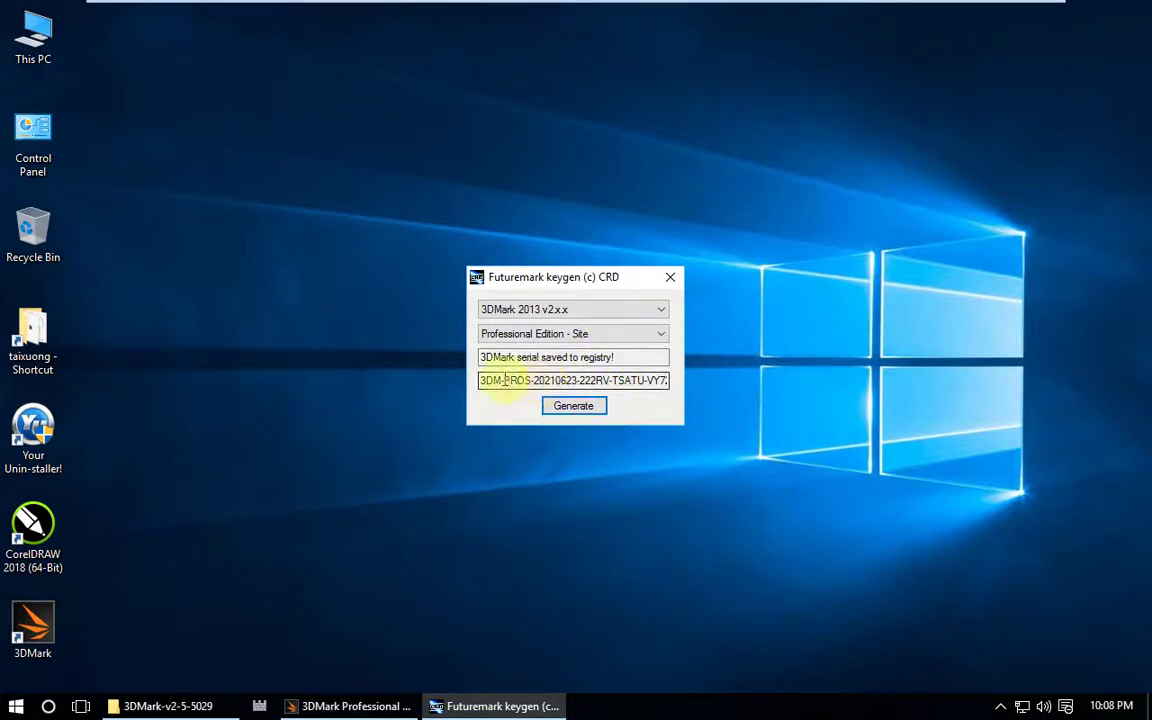
Copy the entire generated serial from the keygen window.
{"action": "left_click_drag", "start_coordinate": [480, 380], "coordinate": [700, 380]}
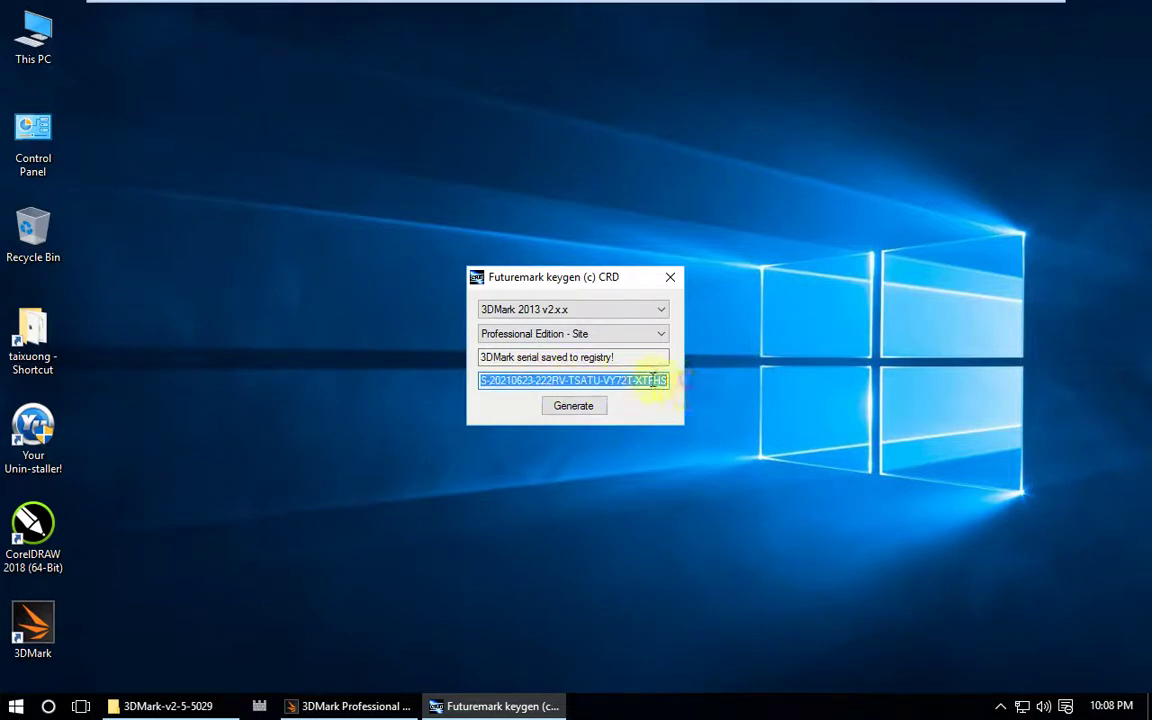
{"action": "right_click", "coordinate": [652, 380]}
{"action": "left_click", "coordinate": [714, 444]}
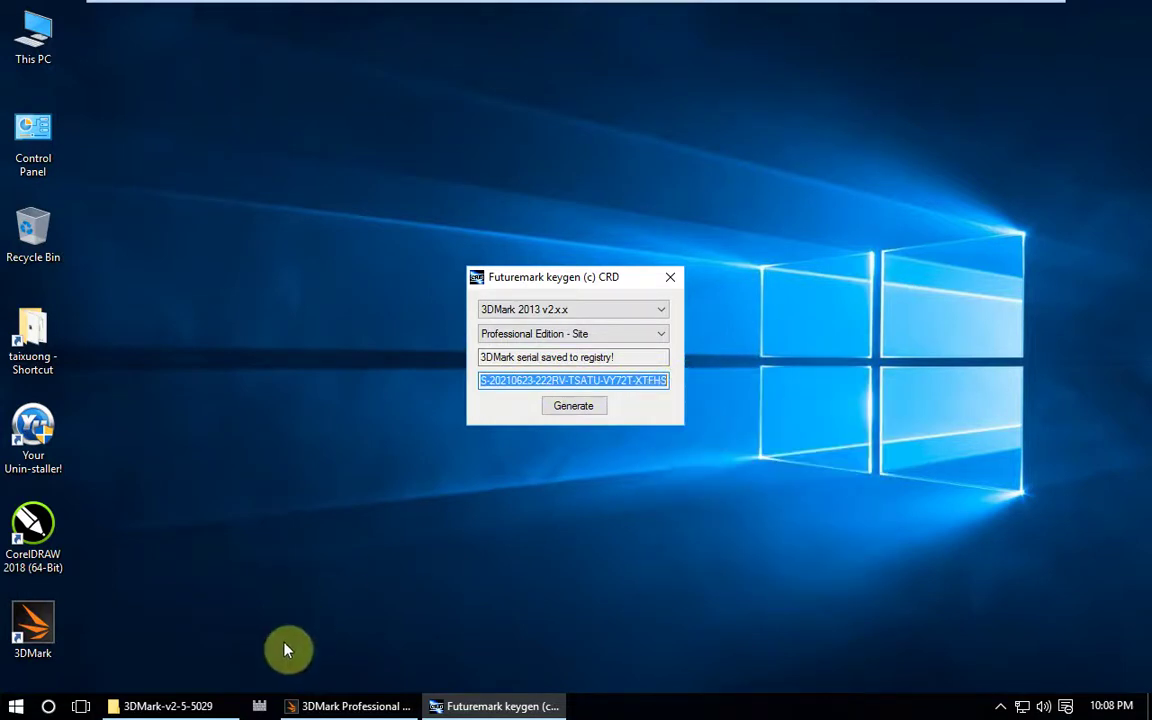
Close the Futuremark keygen window.
{"action": "left_click", "coordinate": [463, 702]}
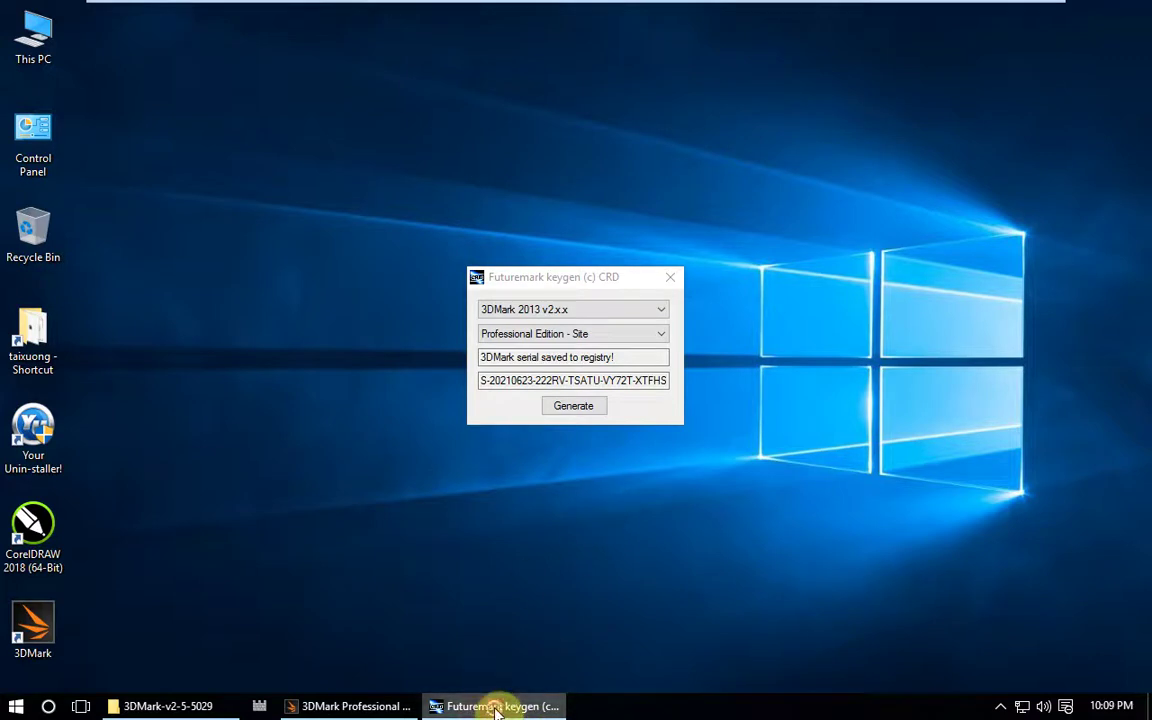
{"action": "left_click", "coordinate": [497, 706]}
{"action": "right_click", "coordinate": [497, 708]}
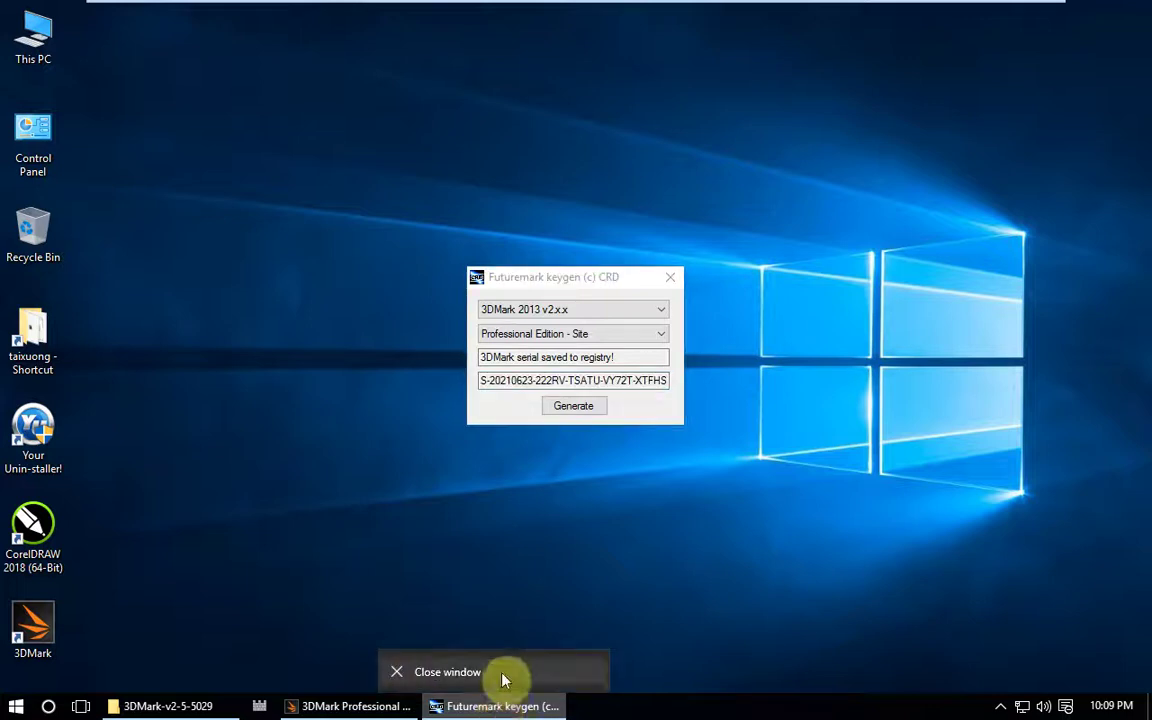